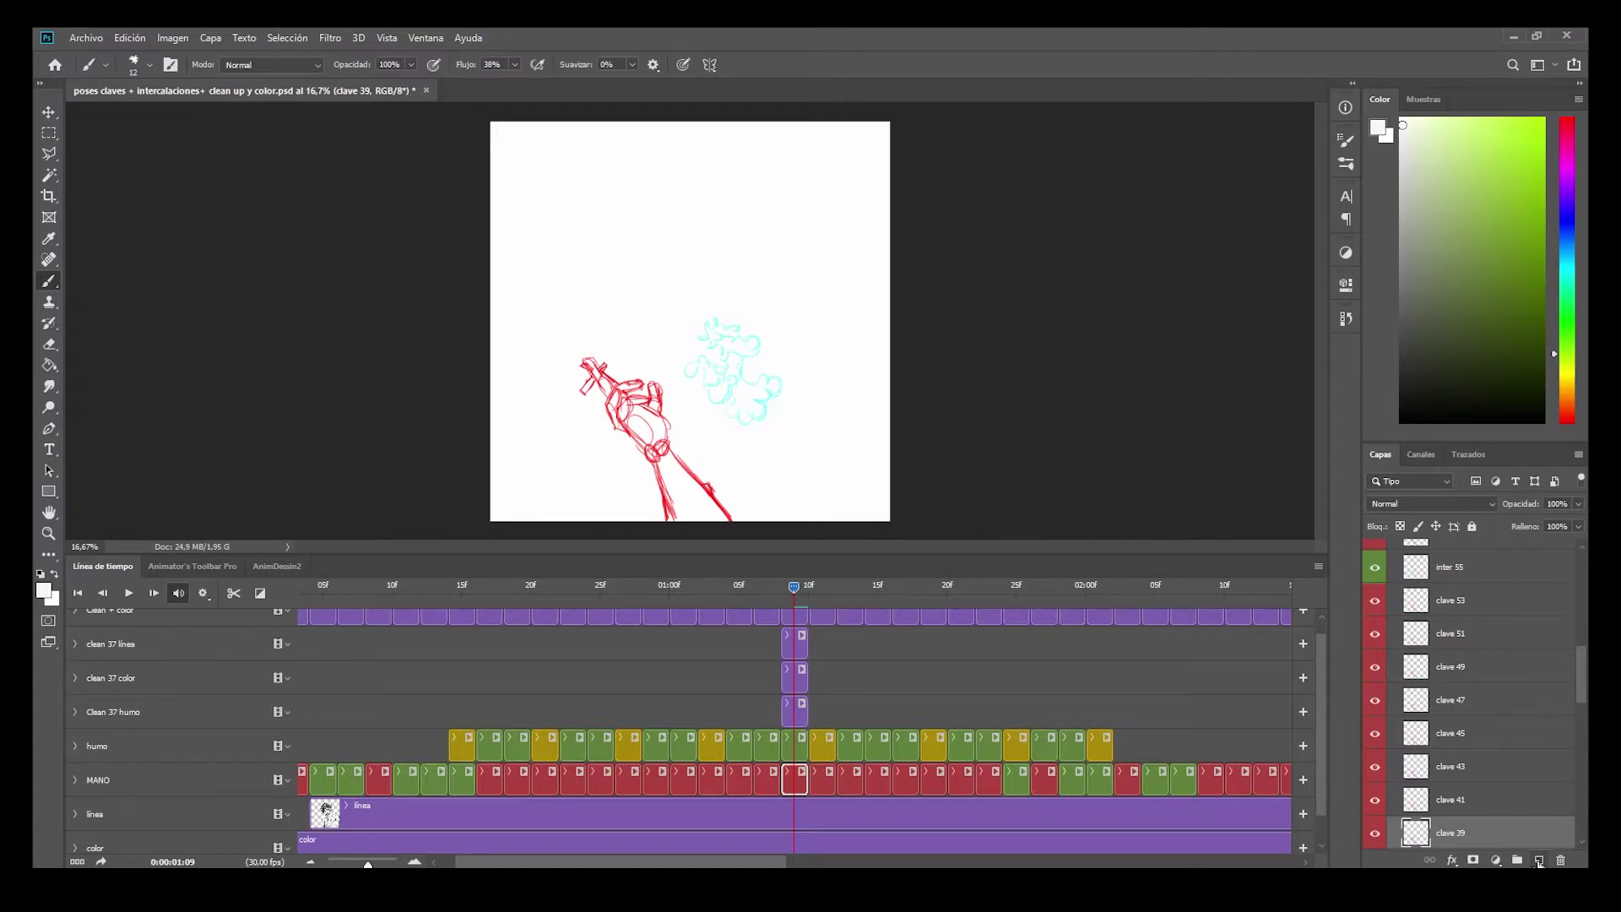
Collapse the MANO layer group and rename the Clean 37 humo layer as Clean 39 humo
{"action": "left_click_drag", "start_coordinate": [1584, 679], "coordinate": [1584, 581]}
{"action": "left_click", "coordinate": [1393, 685]}
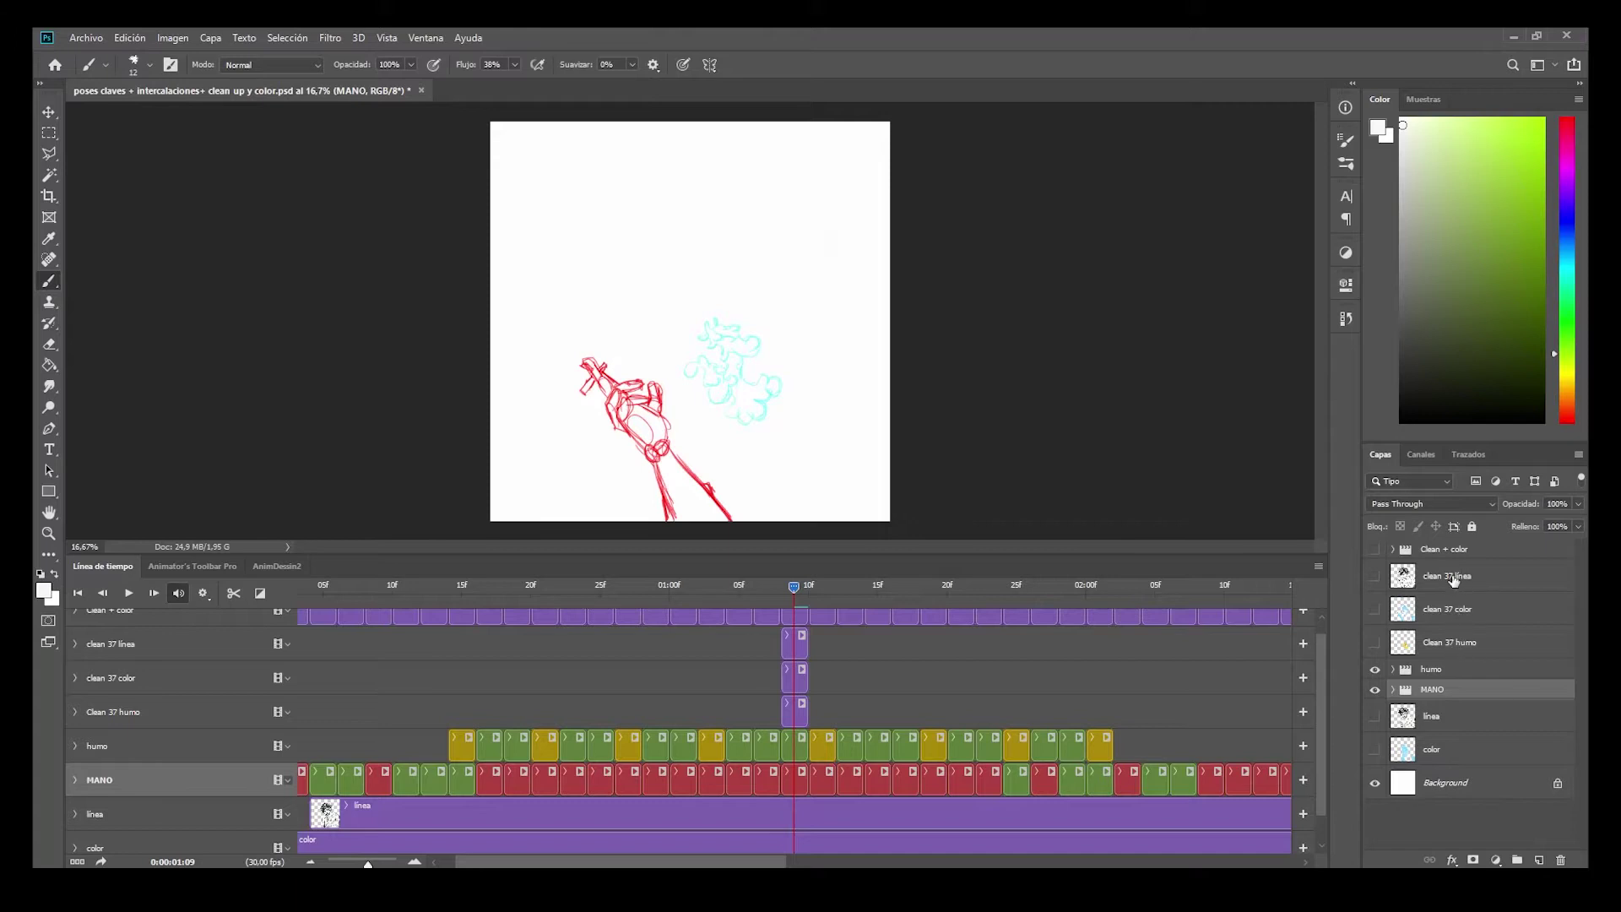
{"action": "double_click", "coordinate": [1450, 643]}
{"action": "key", "text": "End"}
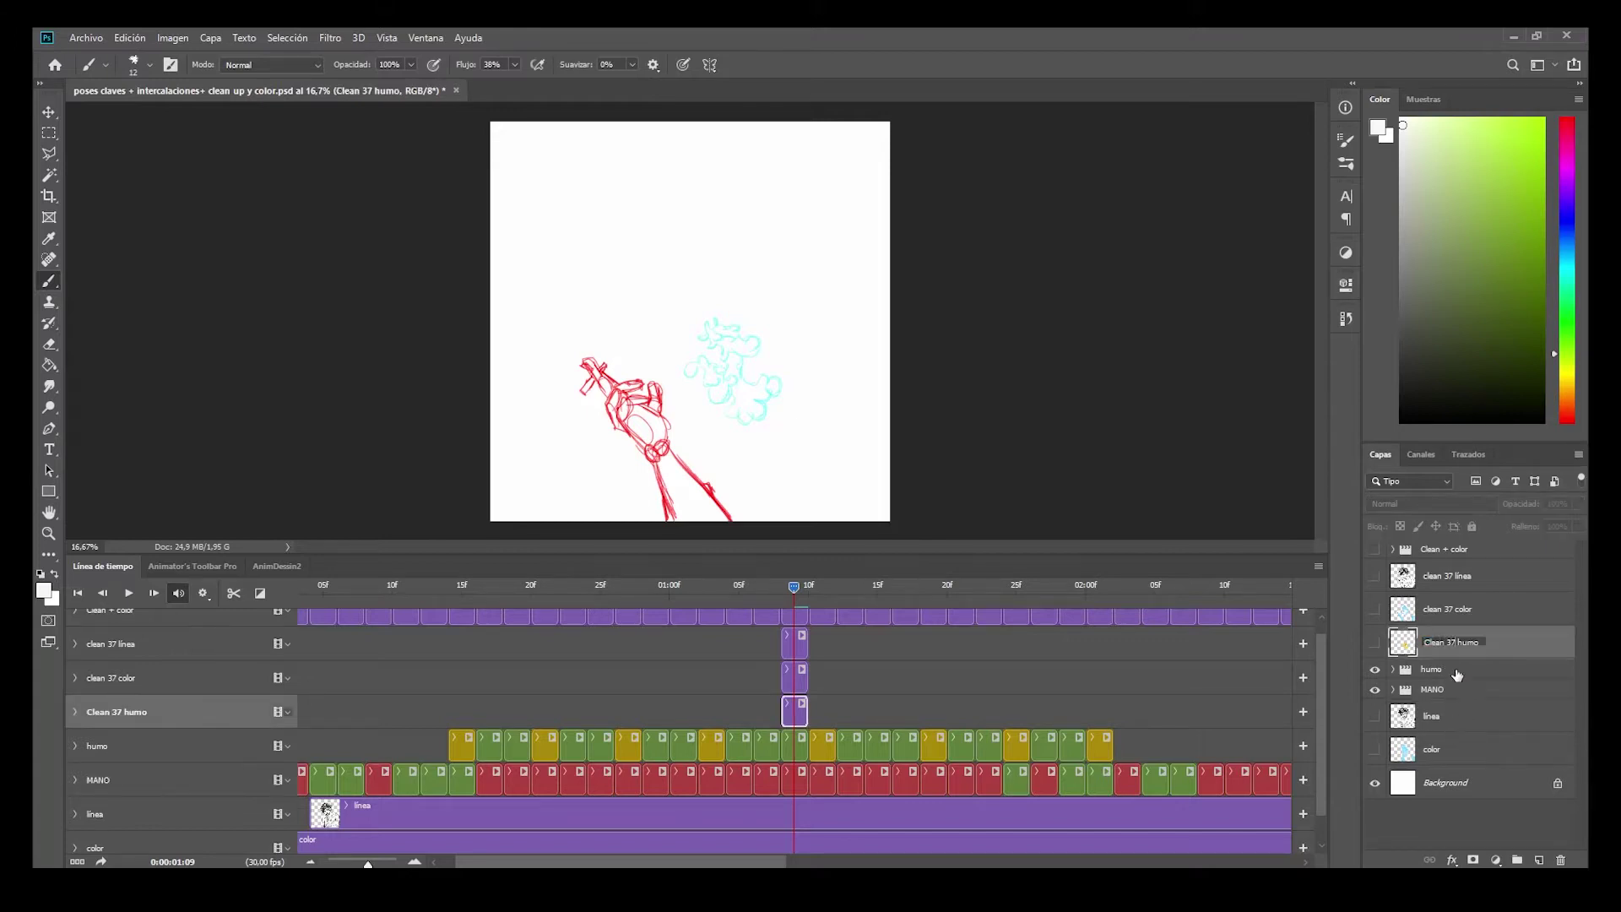
{"action": "key", "text": "Return"}
Rename the clean 37 color and clean 37 línea layers as clean 39 color and clean 39 línea
{"action": "left_click", "coordinate": [1449, 613]}
{"action": "key", "text": "Right"}
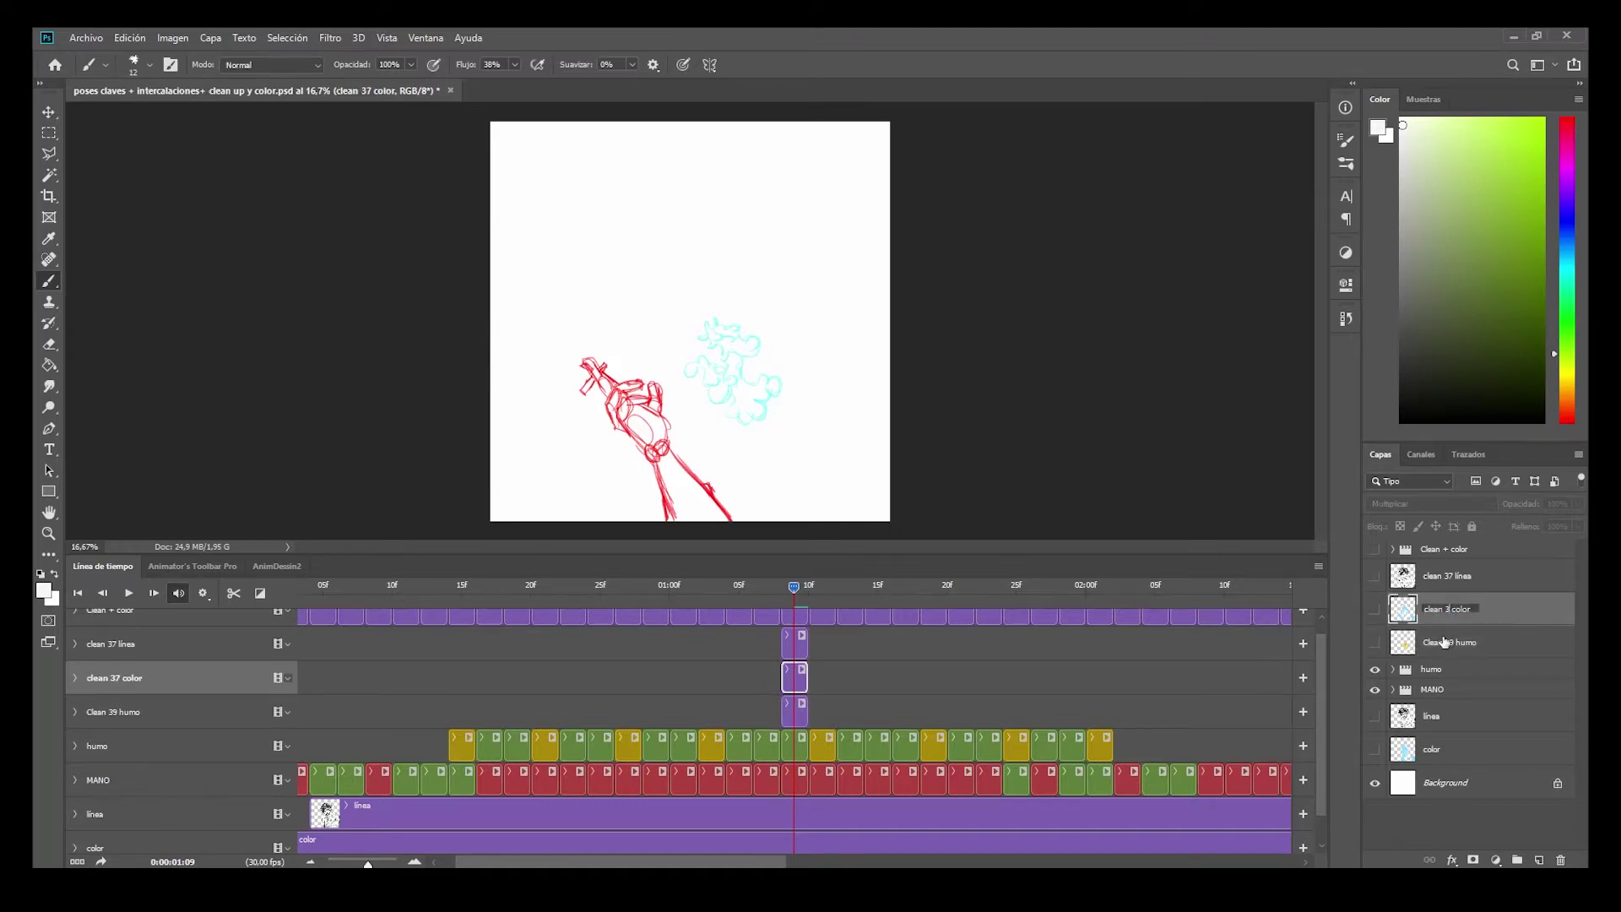
{"action": "double_click", "coordinate": [1448, 577]}
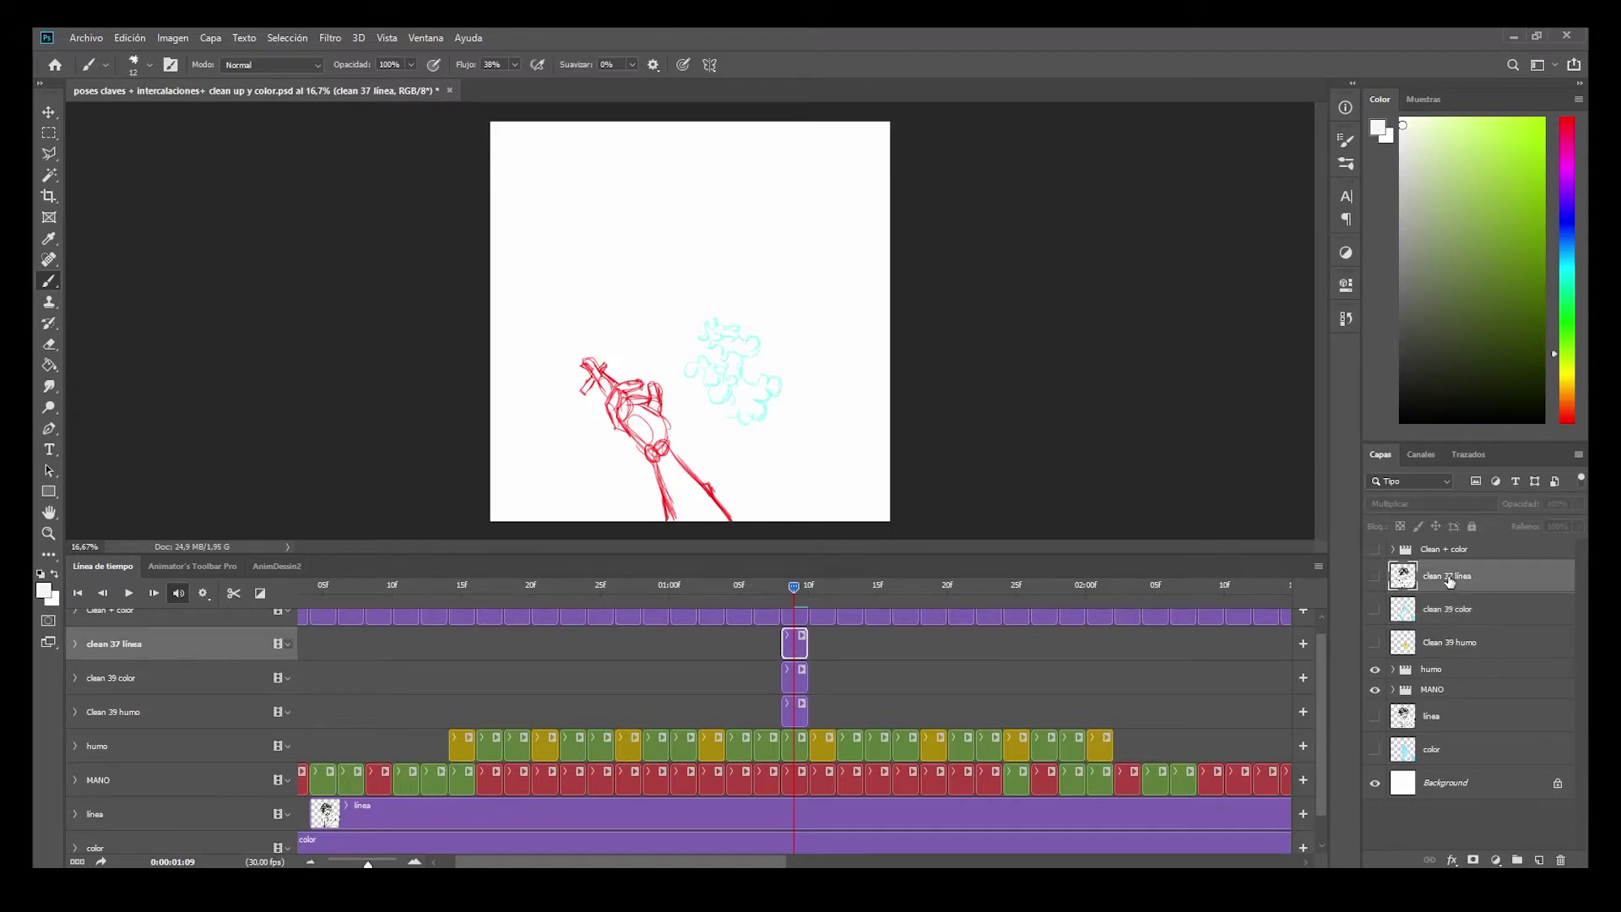
{"action": "key", "text": "Right"}
{"action": "key", "text": "BackSpace"}
{"action": "type", "text": "9"}
{"action": "key", "text": "Return"}
Make the clean 39 línea layer visible and inspect the line art up close over the sketch
{"action": "left_click", "coordinate": [1375, 576]}
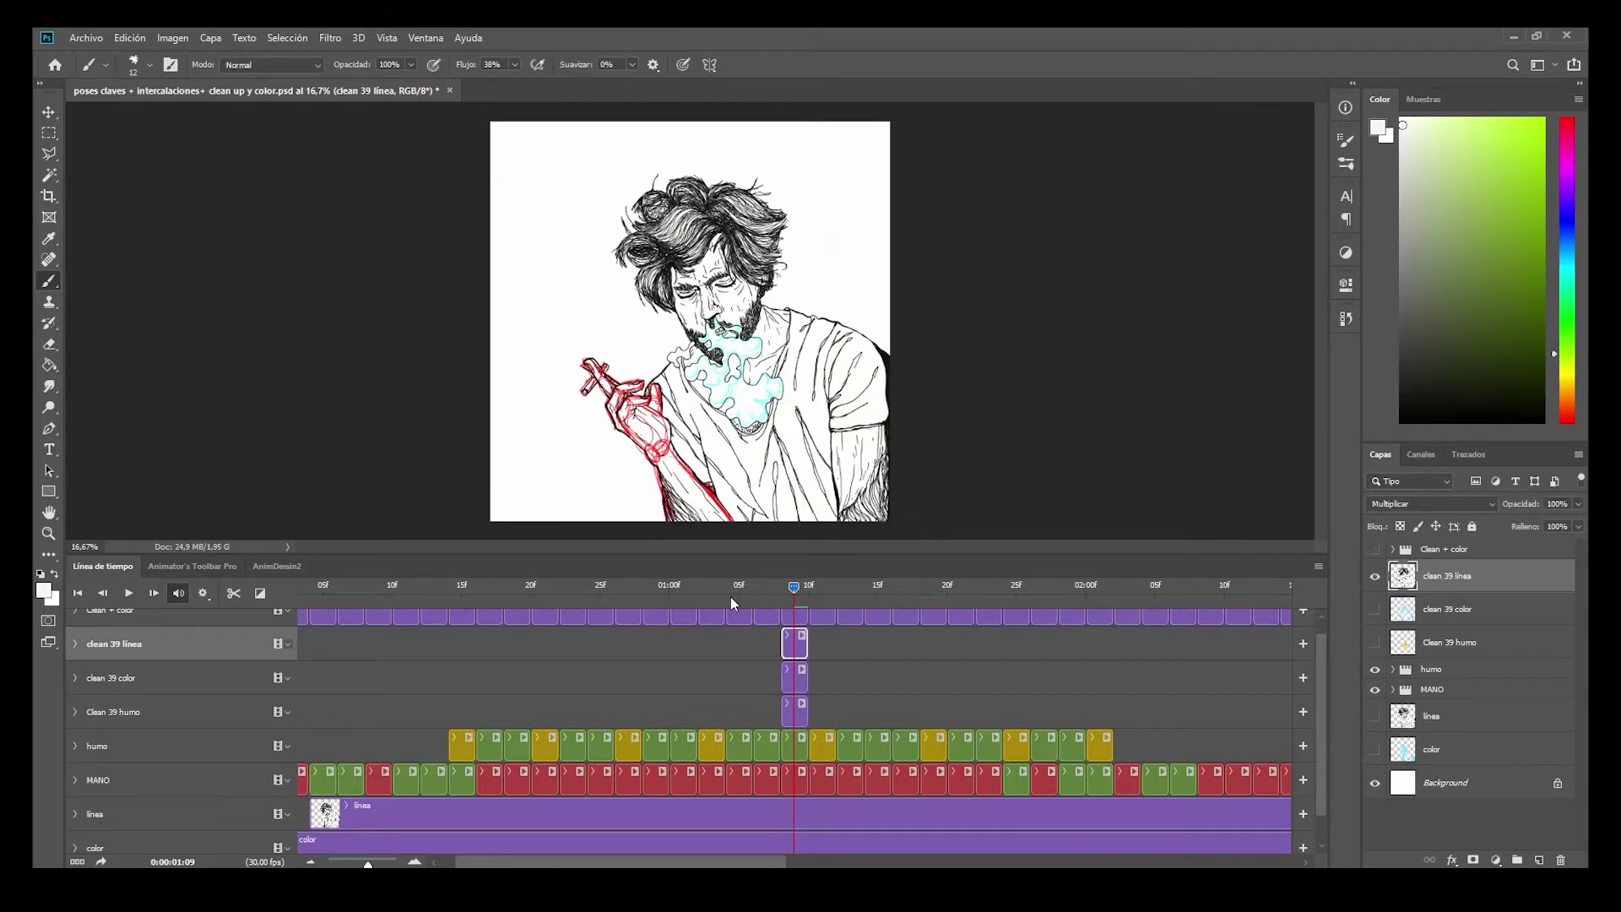
{"action": "left_click_drag", "start_coordinate": [750, 553], "coordinate": [749, 644]}
{"action": "key", "text": "ctrl+plus"}
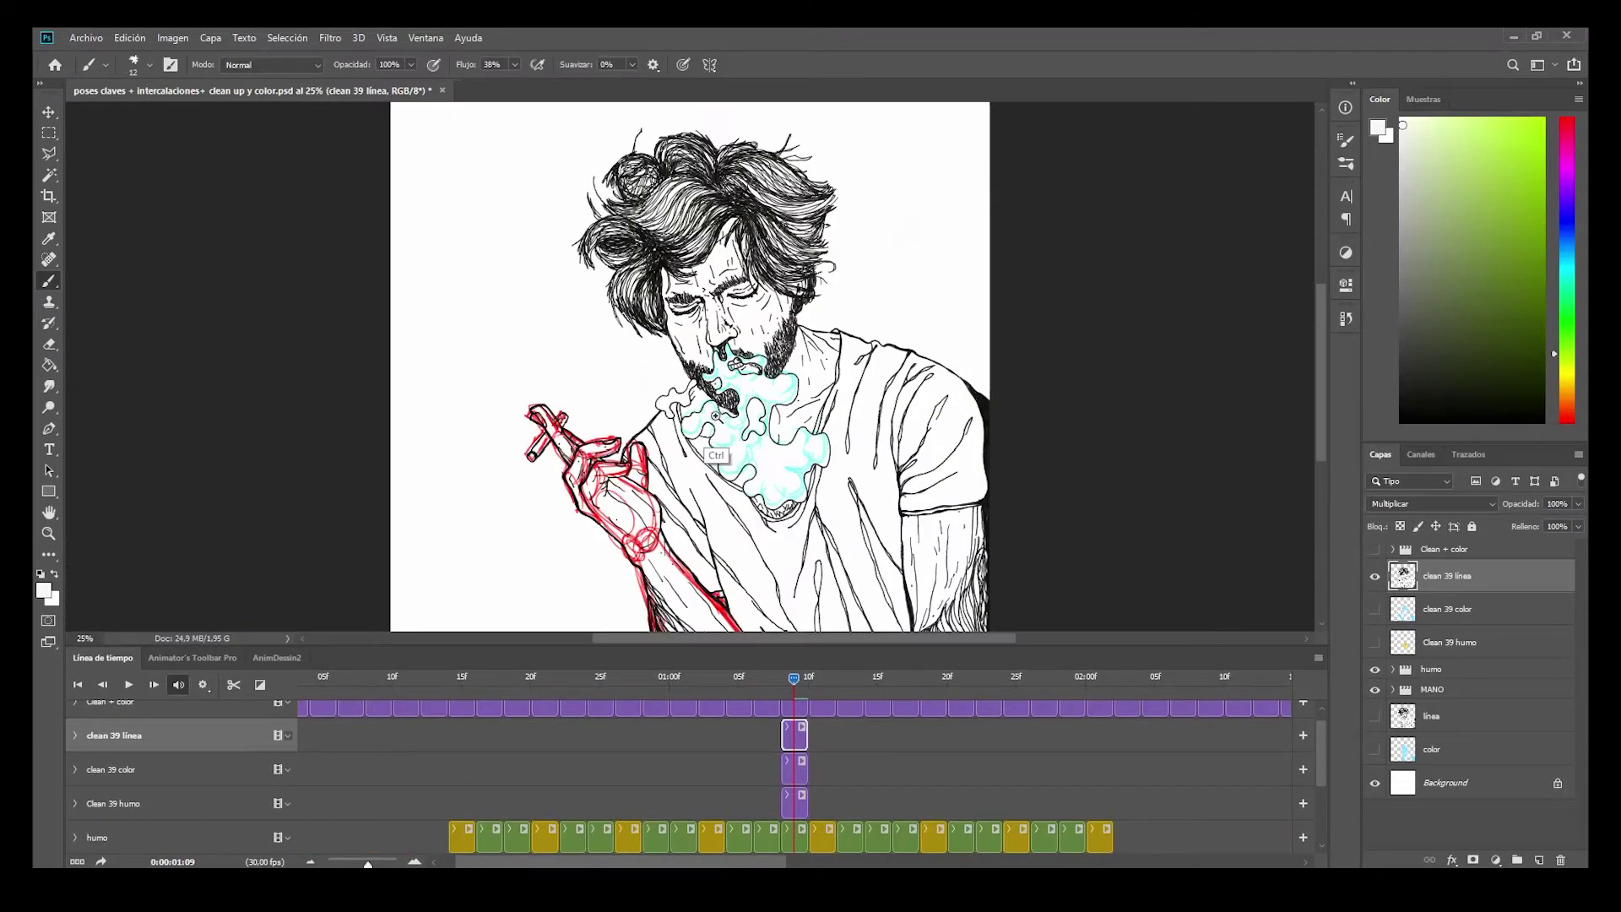
{"action": "key", "text": "ctrl+plus"}
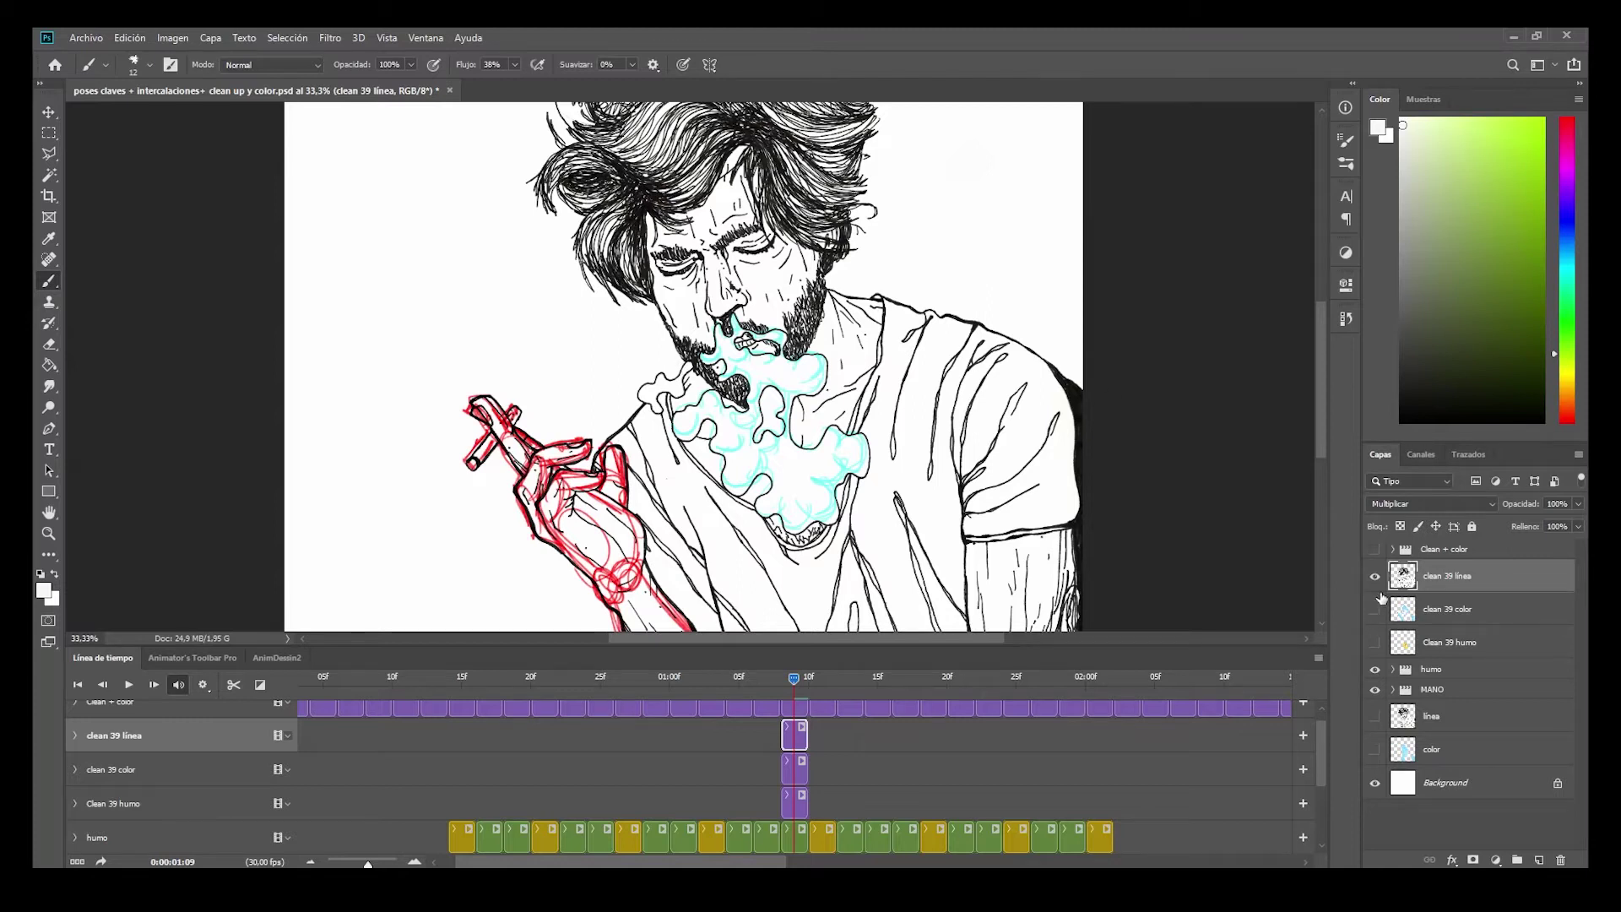
Try the Normal blend mode on the clean 39 línea layer and restore it to Multiplicar
{"action": "double_click", "coordinate": [1458, 581]}
{"action": "left_click", "coordinate": [1438, 502]}
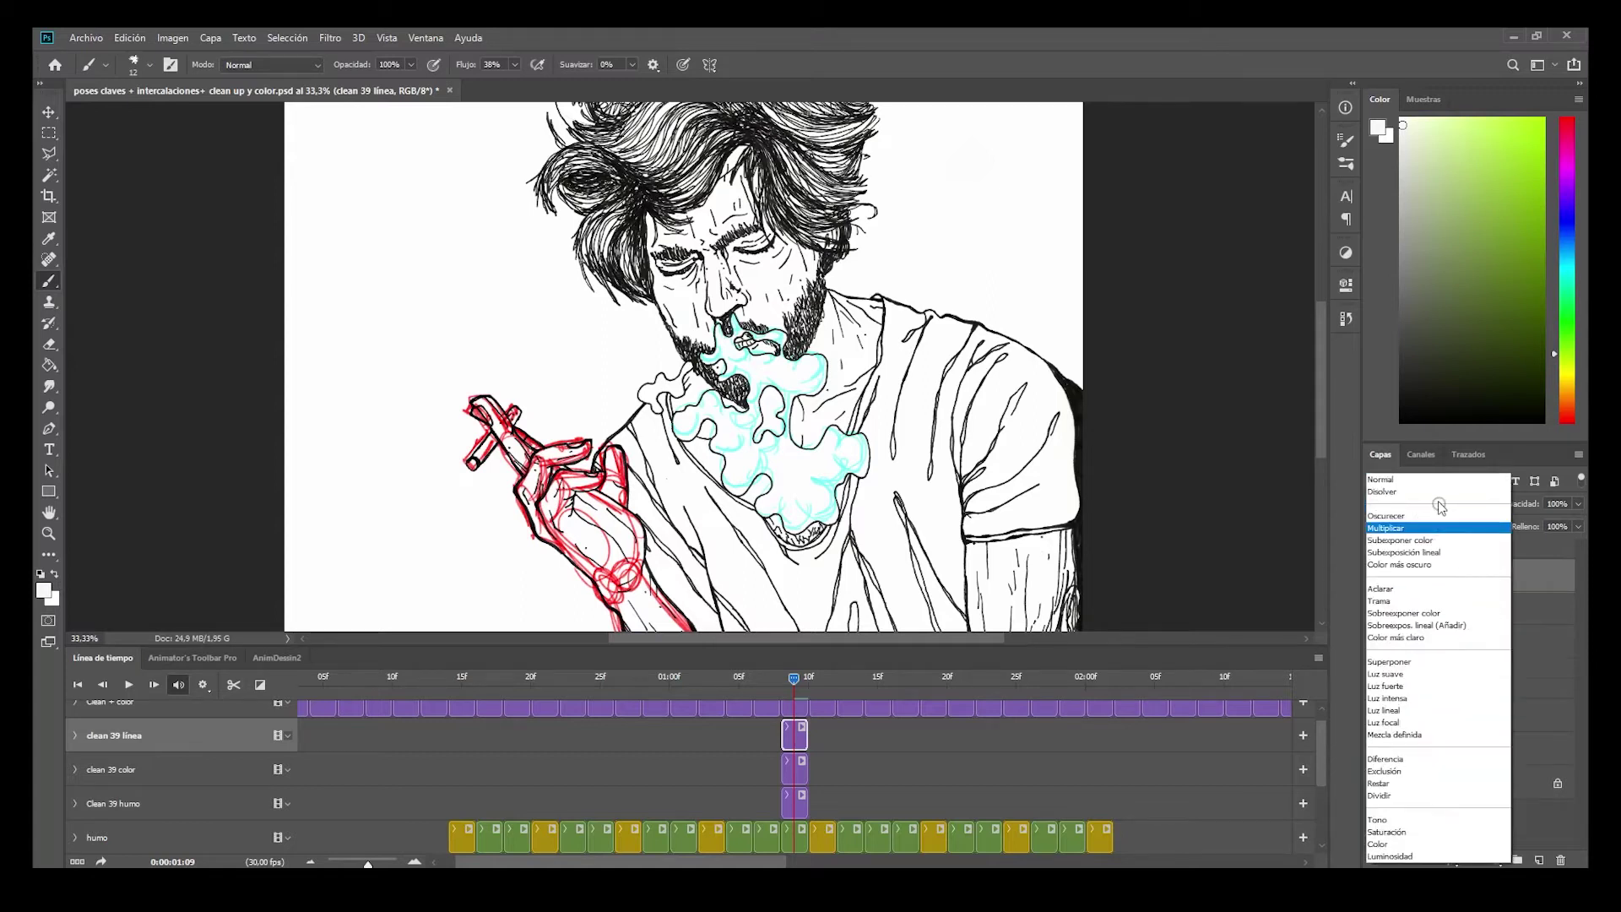
{"action": "left_click", "coordinate": [1407, 483]}
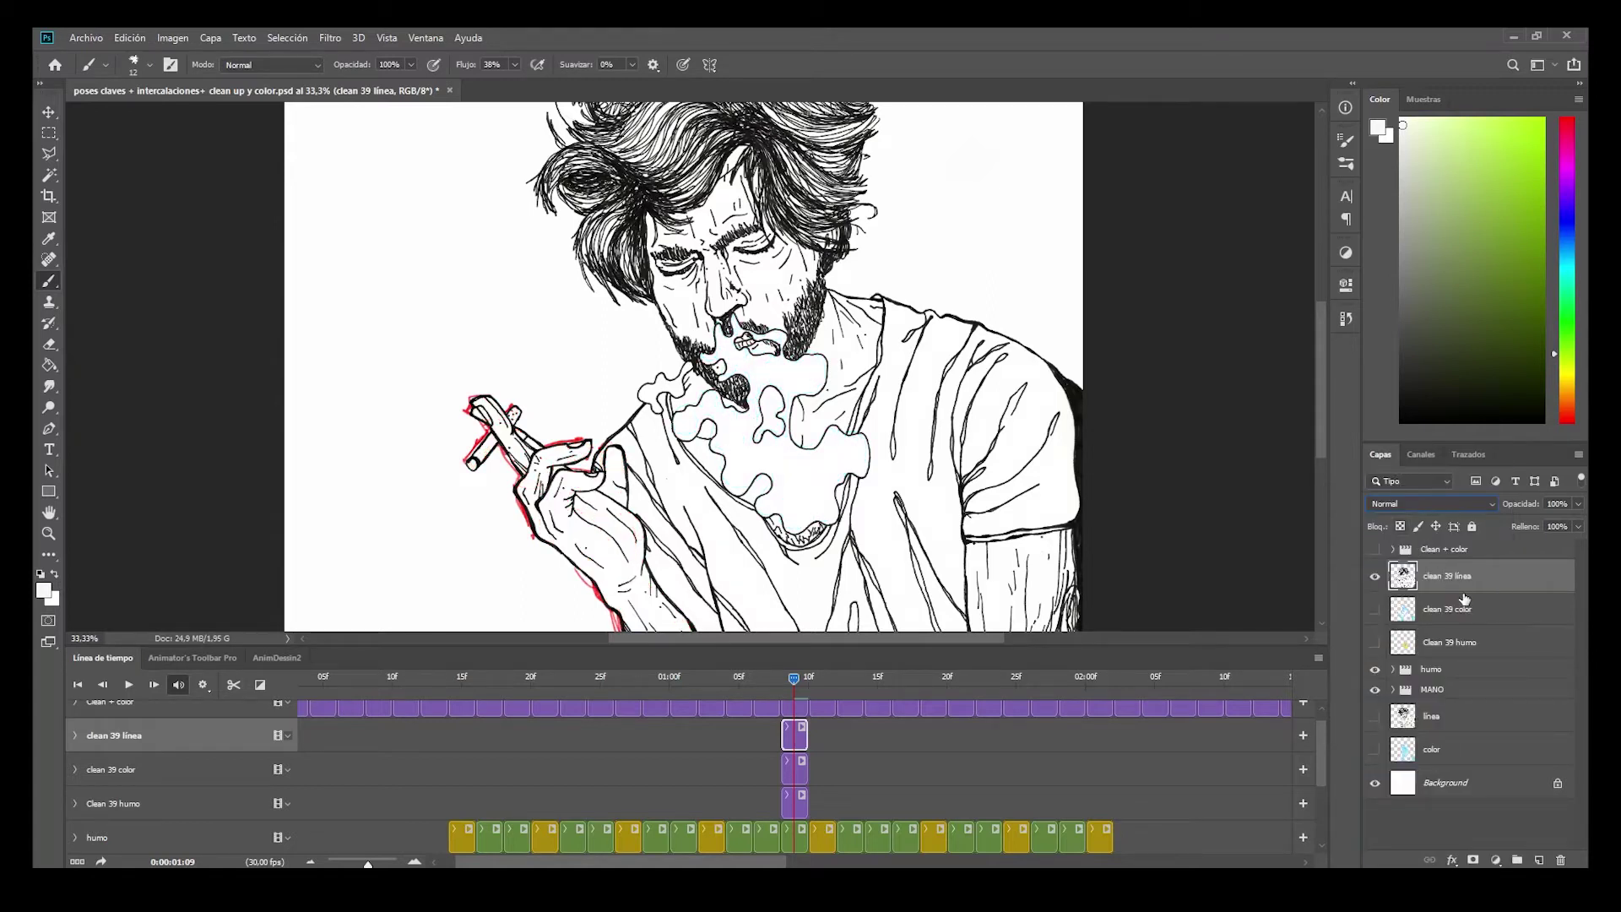
{"action": "left_click", "coordinate": [1452, 504]}
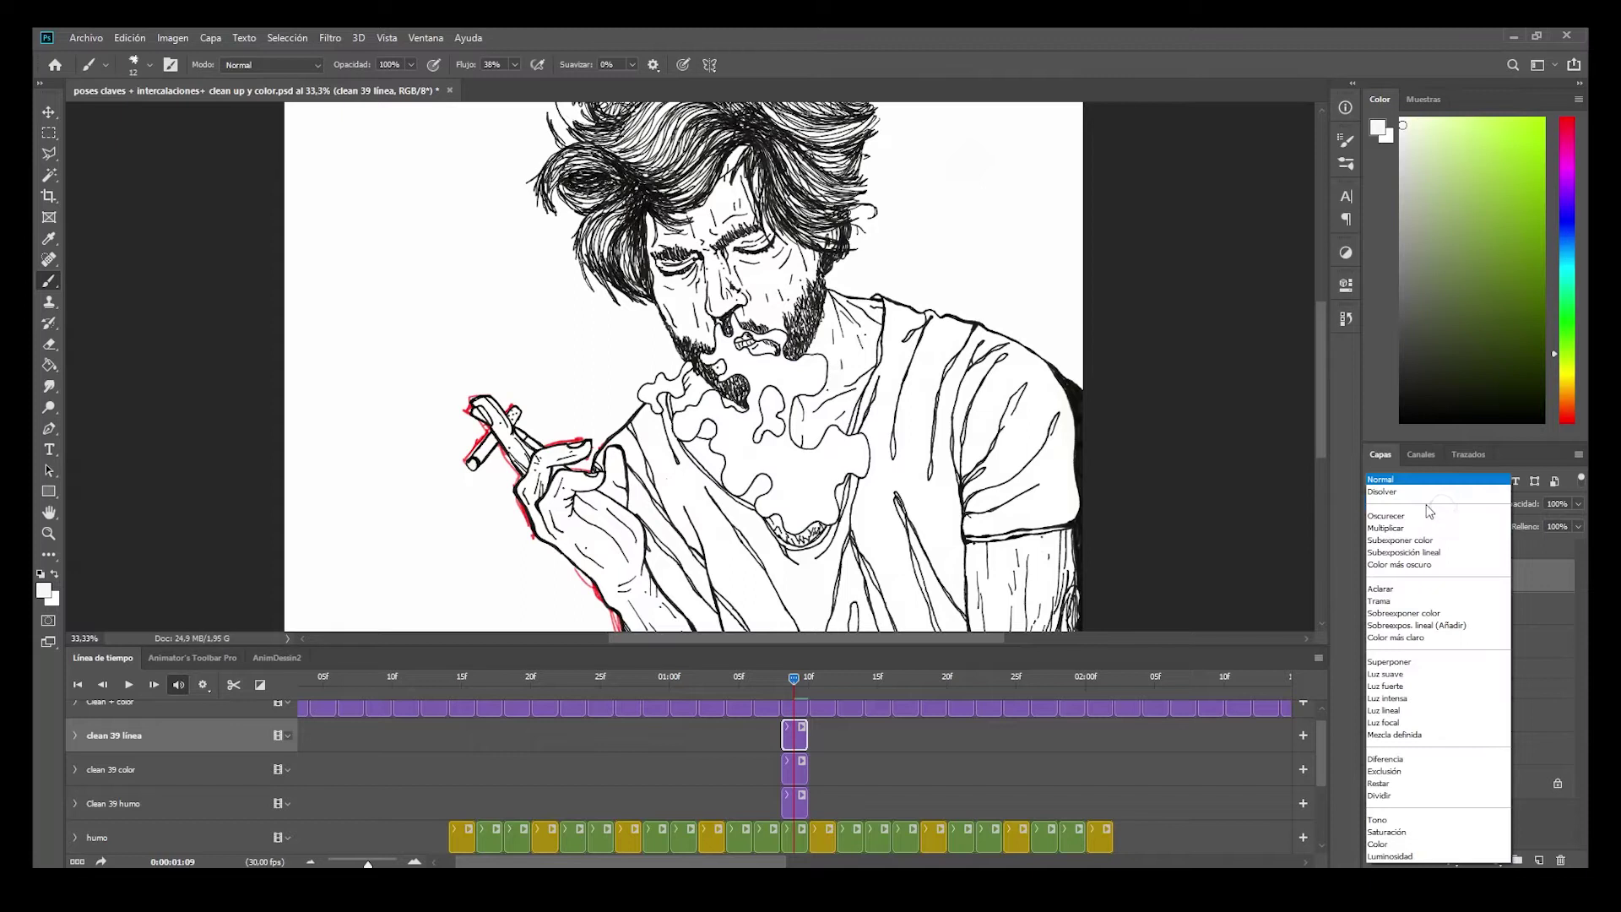
{"action": "left_click", "coordinate": [1399, 529]}
Make the clean 39 color and Clean 39 humo layers visible beneath the line art
{"action": "left_click", "coordinate": [1442, 612]}
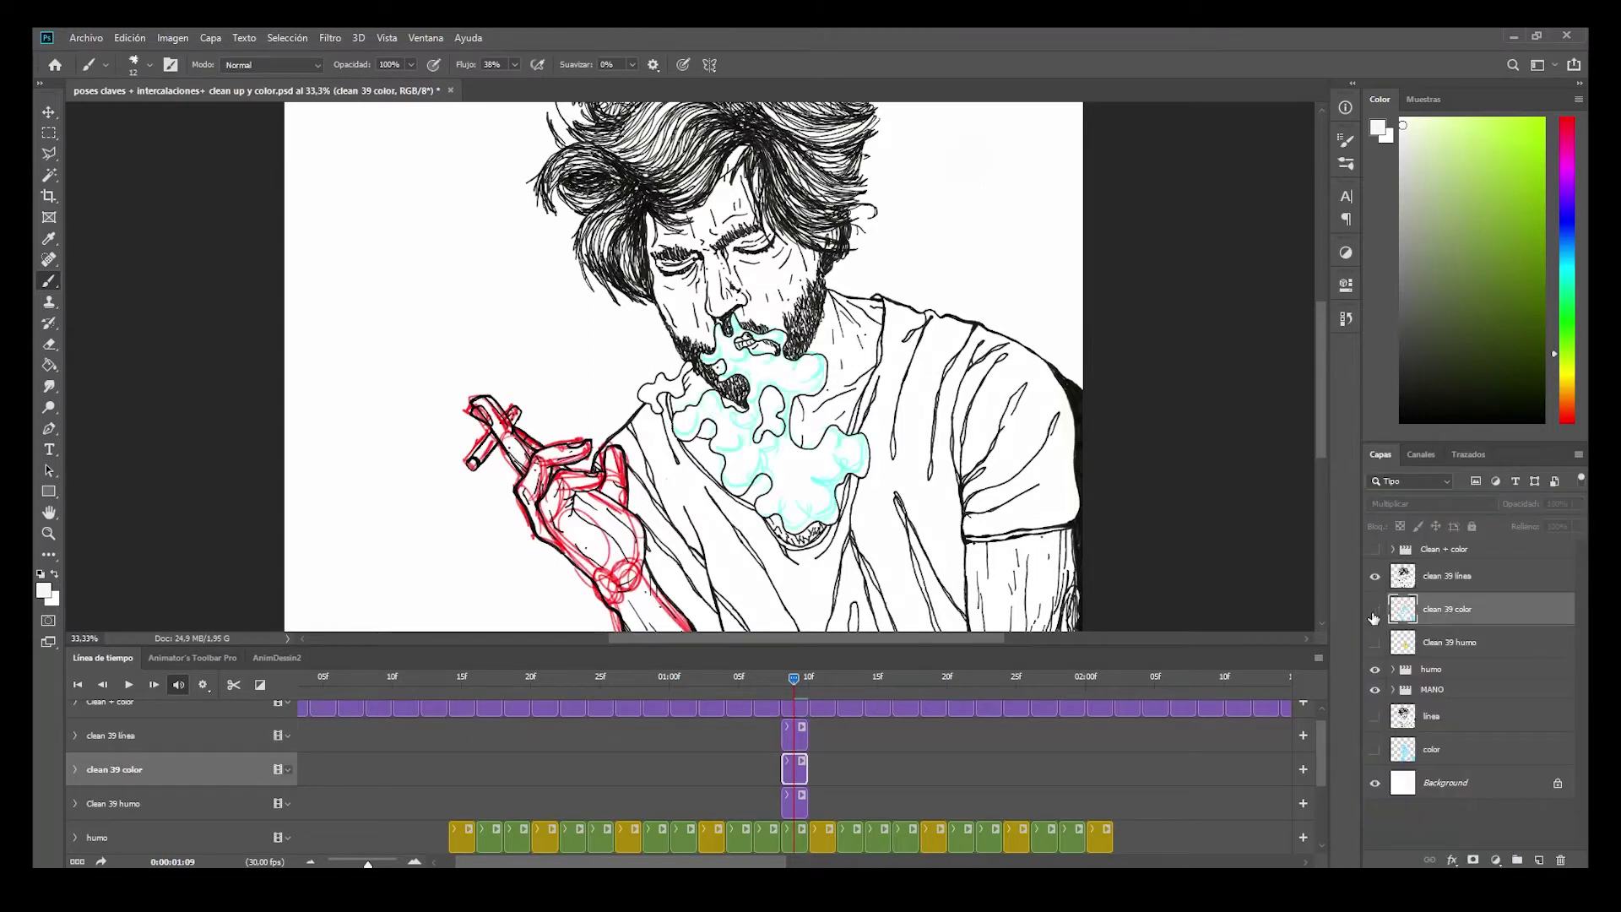
{"action": "left_click", "coordinate": [1375, 611]}
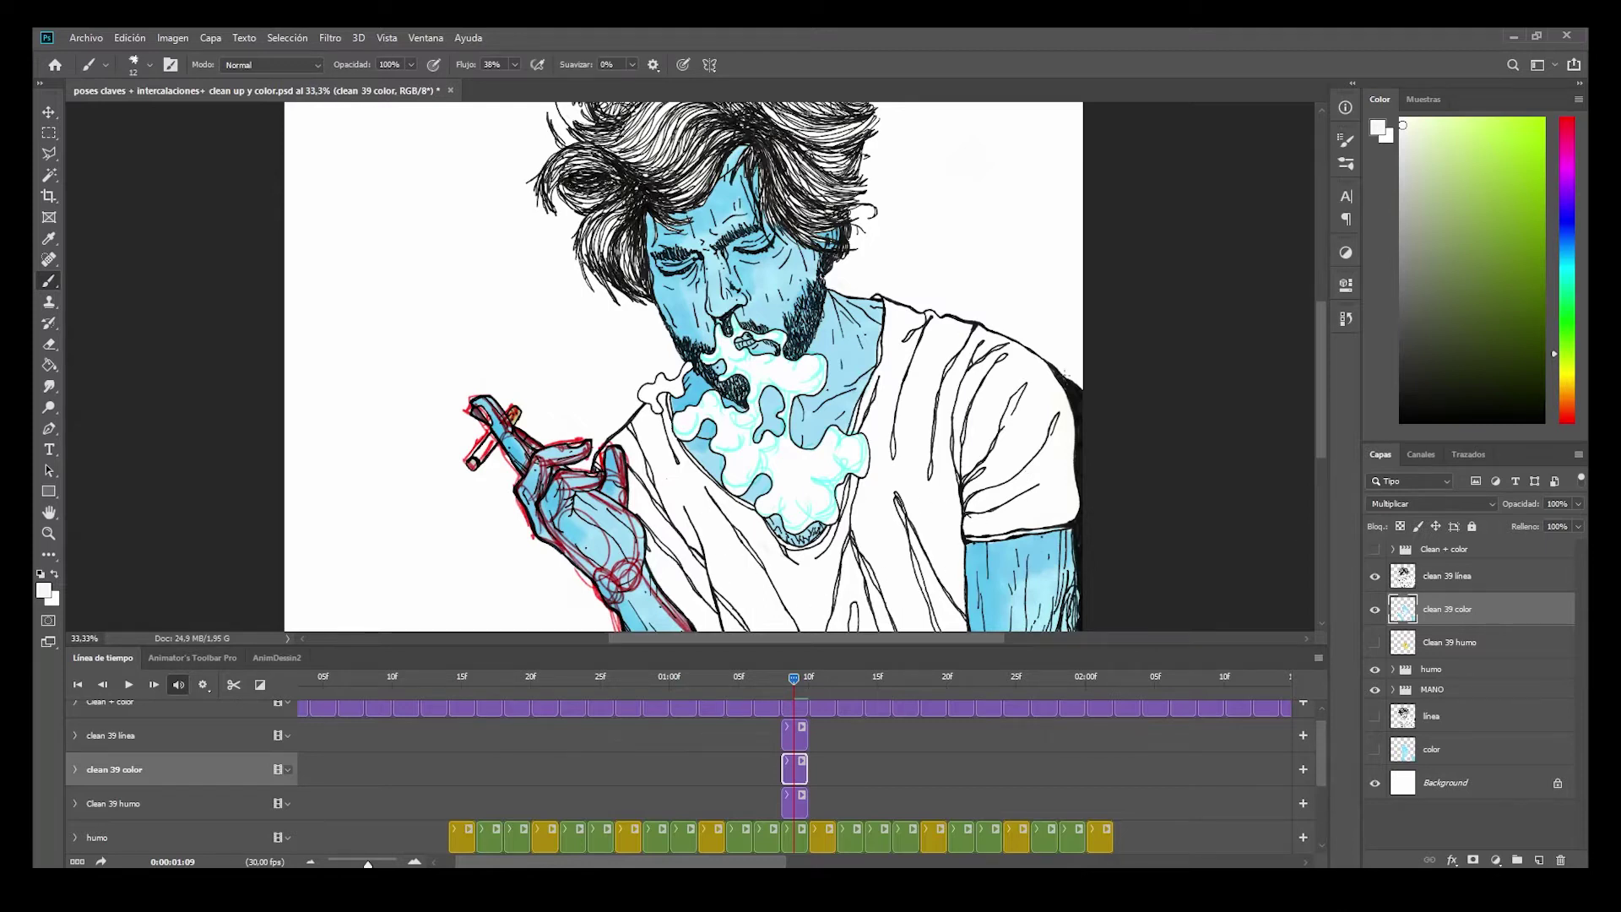
{"action": "left_click", "coordinate": [1375, 644]}
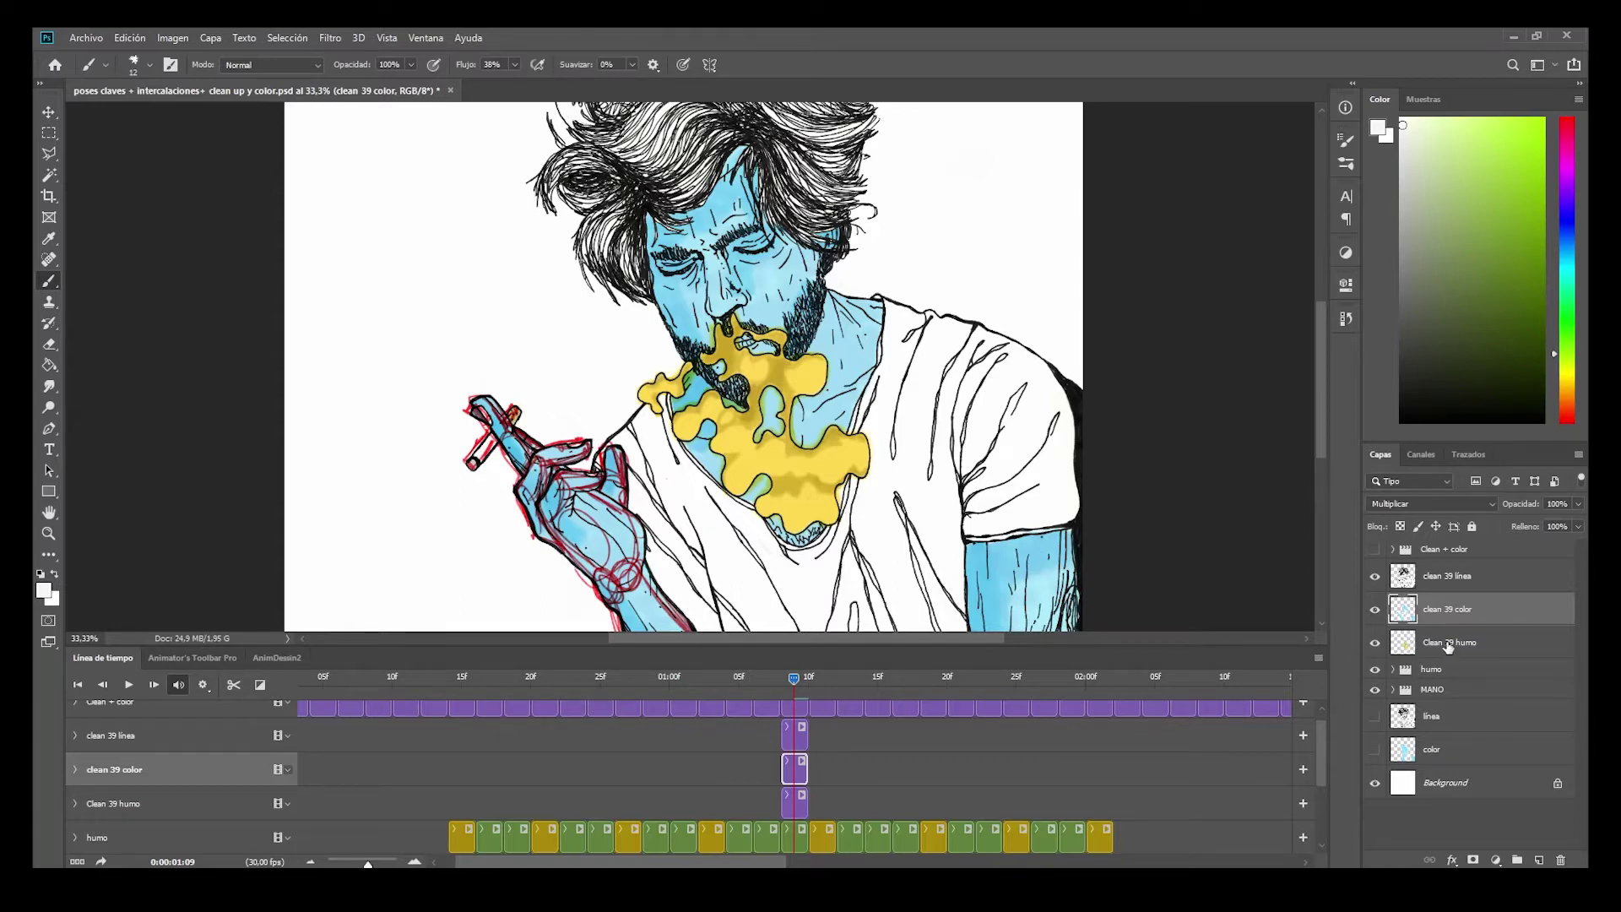
Hide the humo and MANO sketch groups so only the finished artwork of the frame is shown
{"action": "scroll", "coordinate": [793, 454], "scroll_direction": "down", "scroll_amount": 2}
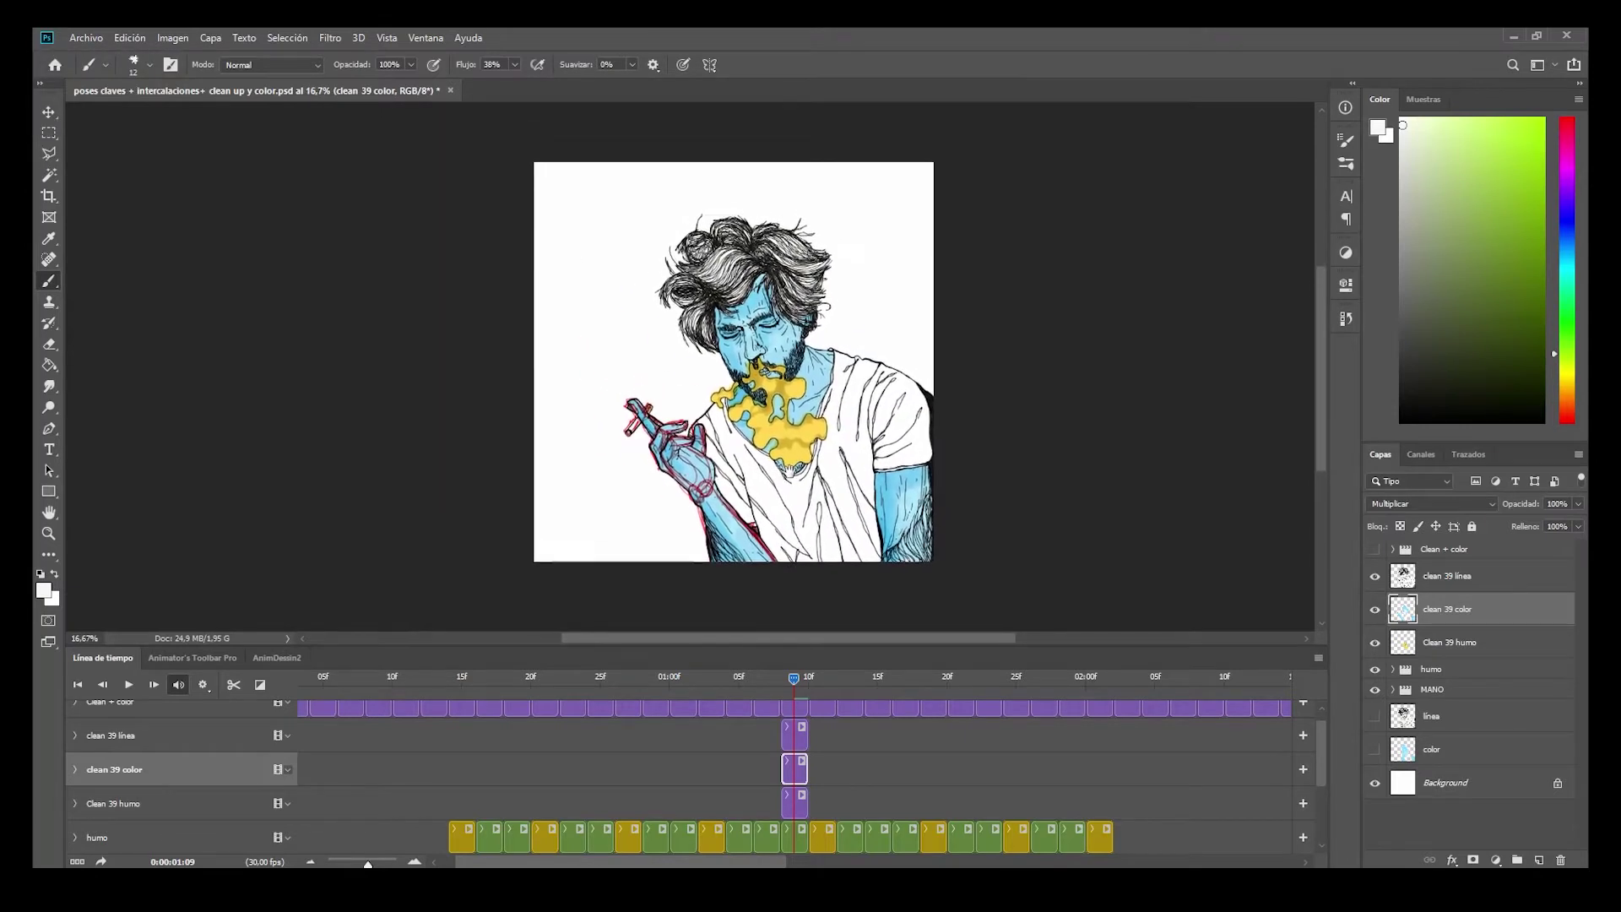
{"action": "left_click", "coordinate": [1374, 668]}
{"action": "left_click", "coordinate": [1374, 689]}
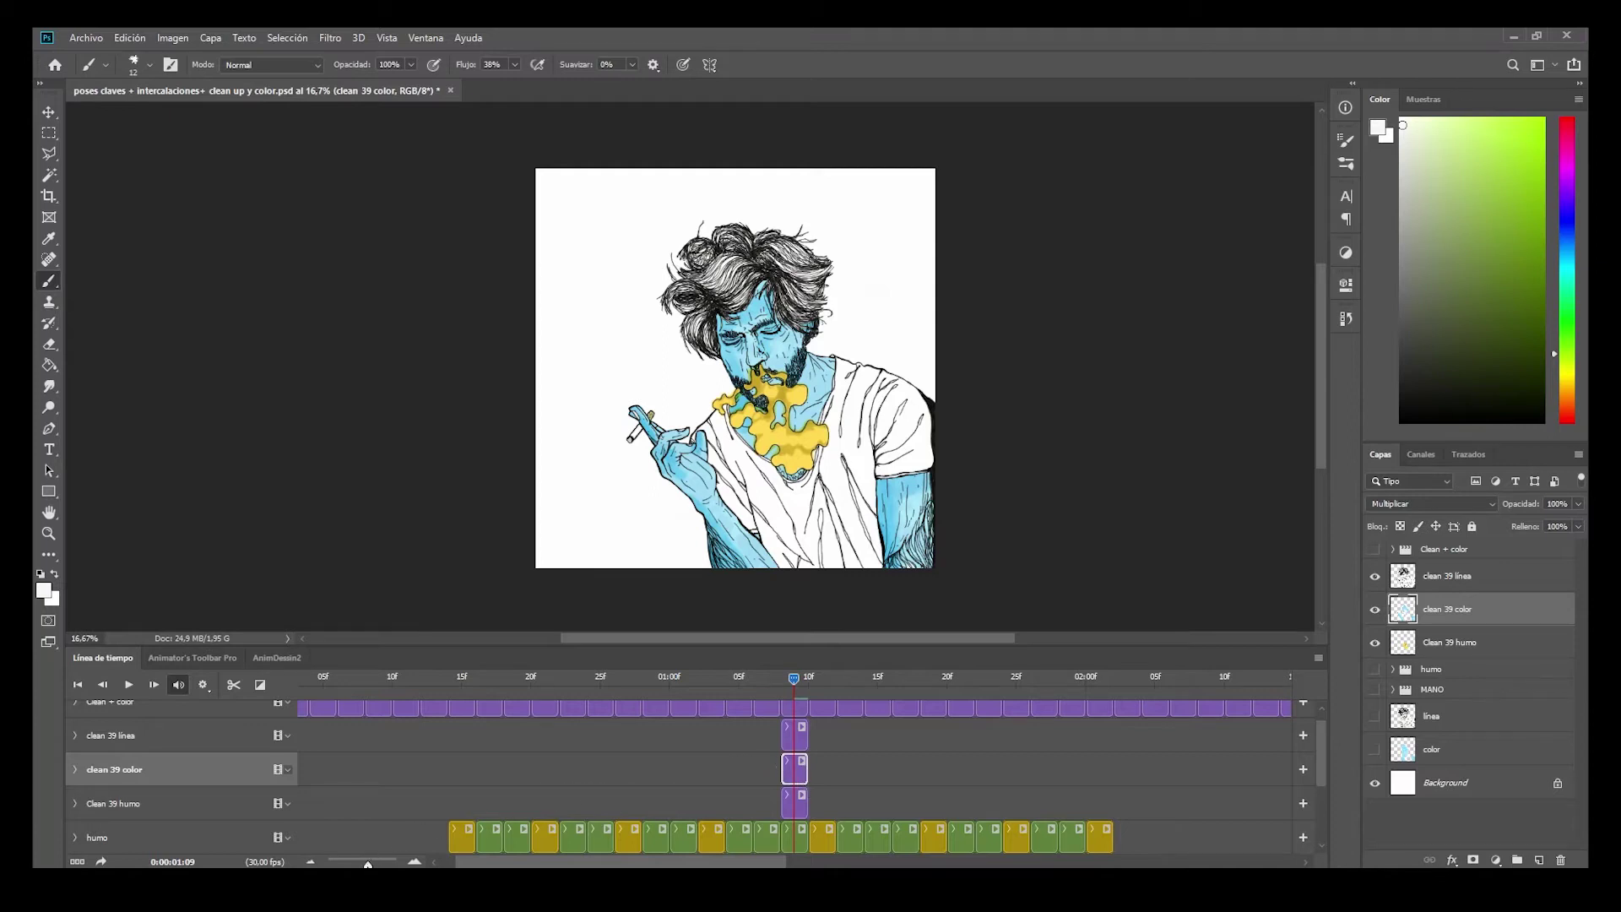
Merge the clean 39 línea, clean 39 color and Clean 39 humo layers into one layer and check it by toggling its visibility
{"action": "left_click_drag", "start_coordinate": [368, 863], "coordinate": [358, 863]}
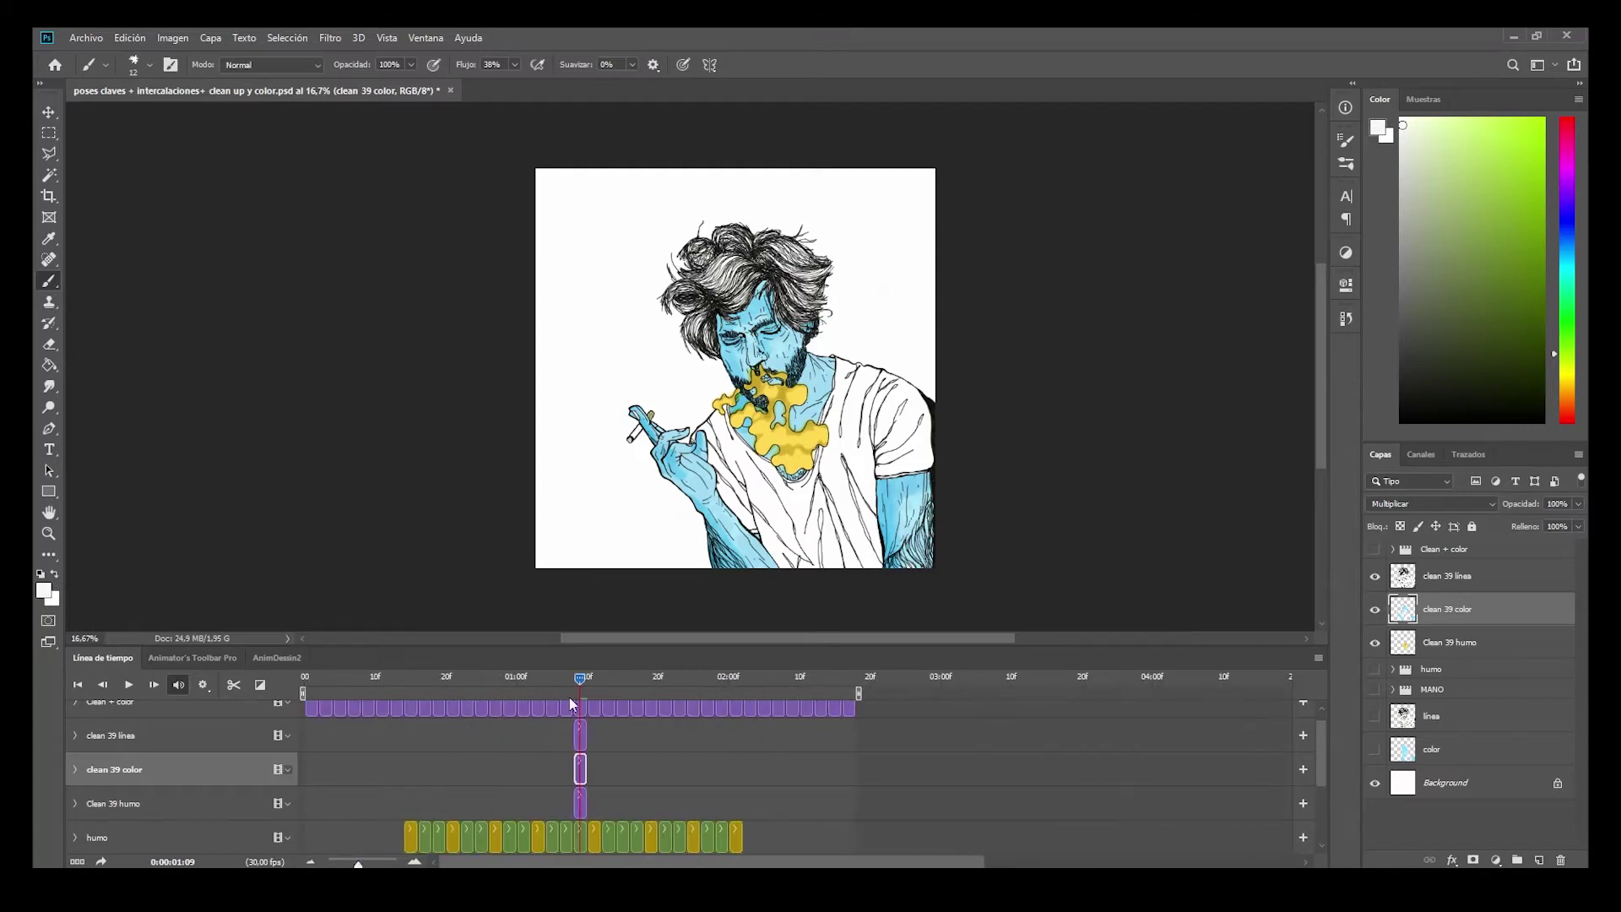
{"action": "left_click_drag", "start_coordinate": [627, 643], "coordinate": [650, 546]}
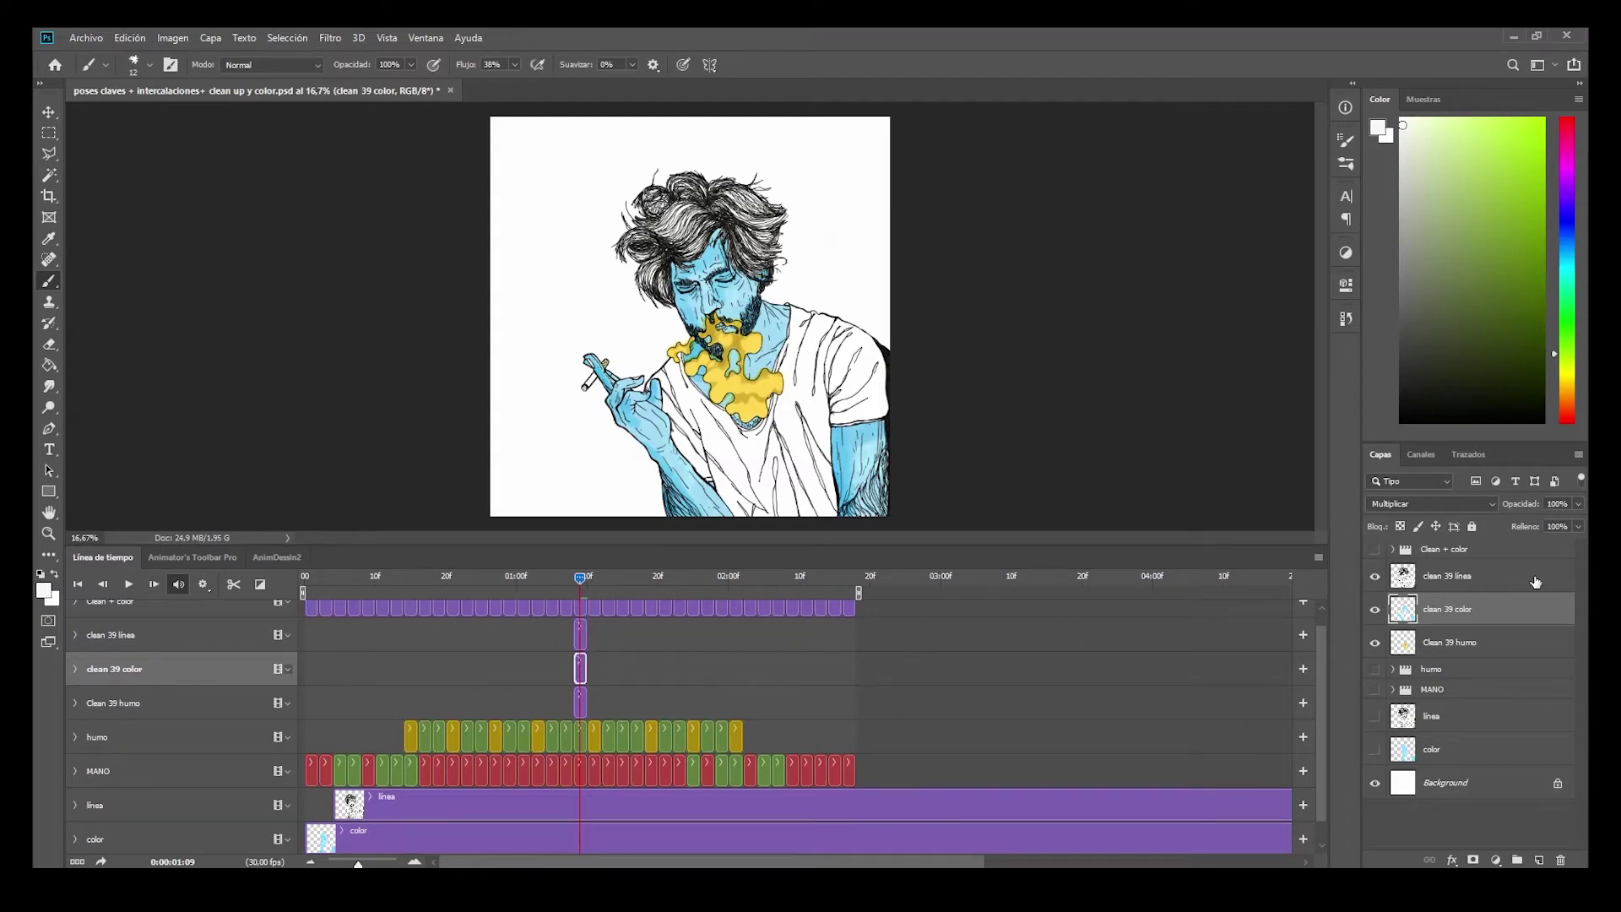
{"action": "left_click", "coordinate": [1453, 584]}
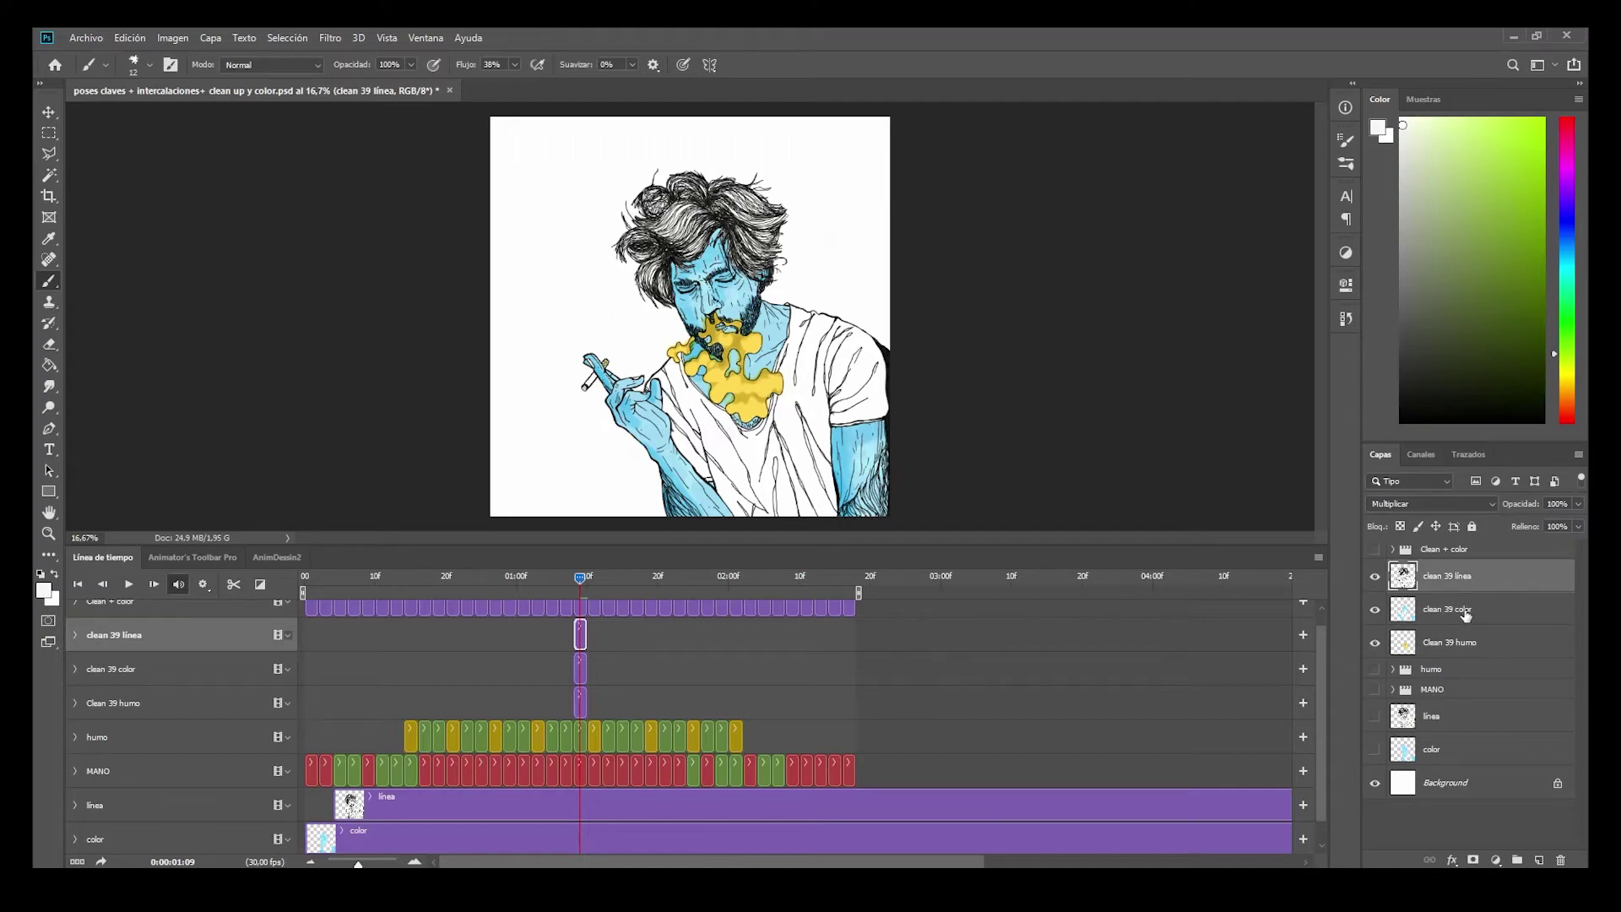
{"action": "left_click", "coordinate": [1467, 615], "text": "shift"}
{"action": "left_click", "coordinate": [1465, 641], "text": "shift"}
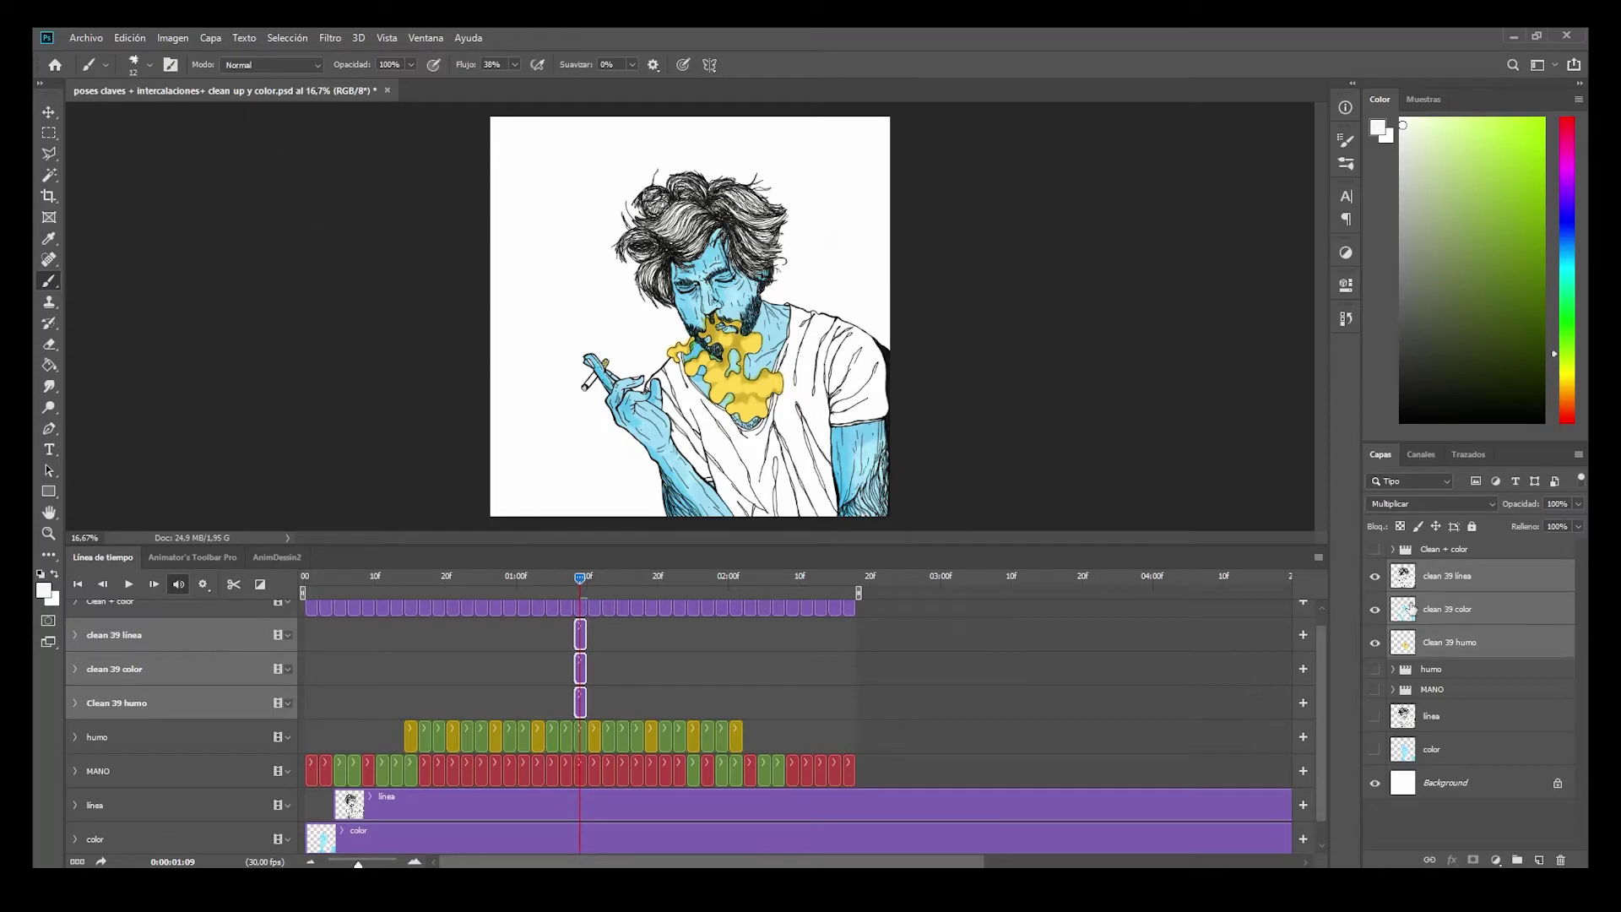
{"action": "left_click", "coordinate": [211, 38]}
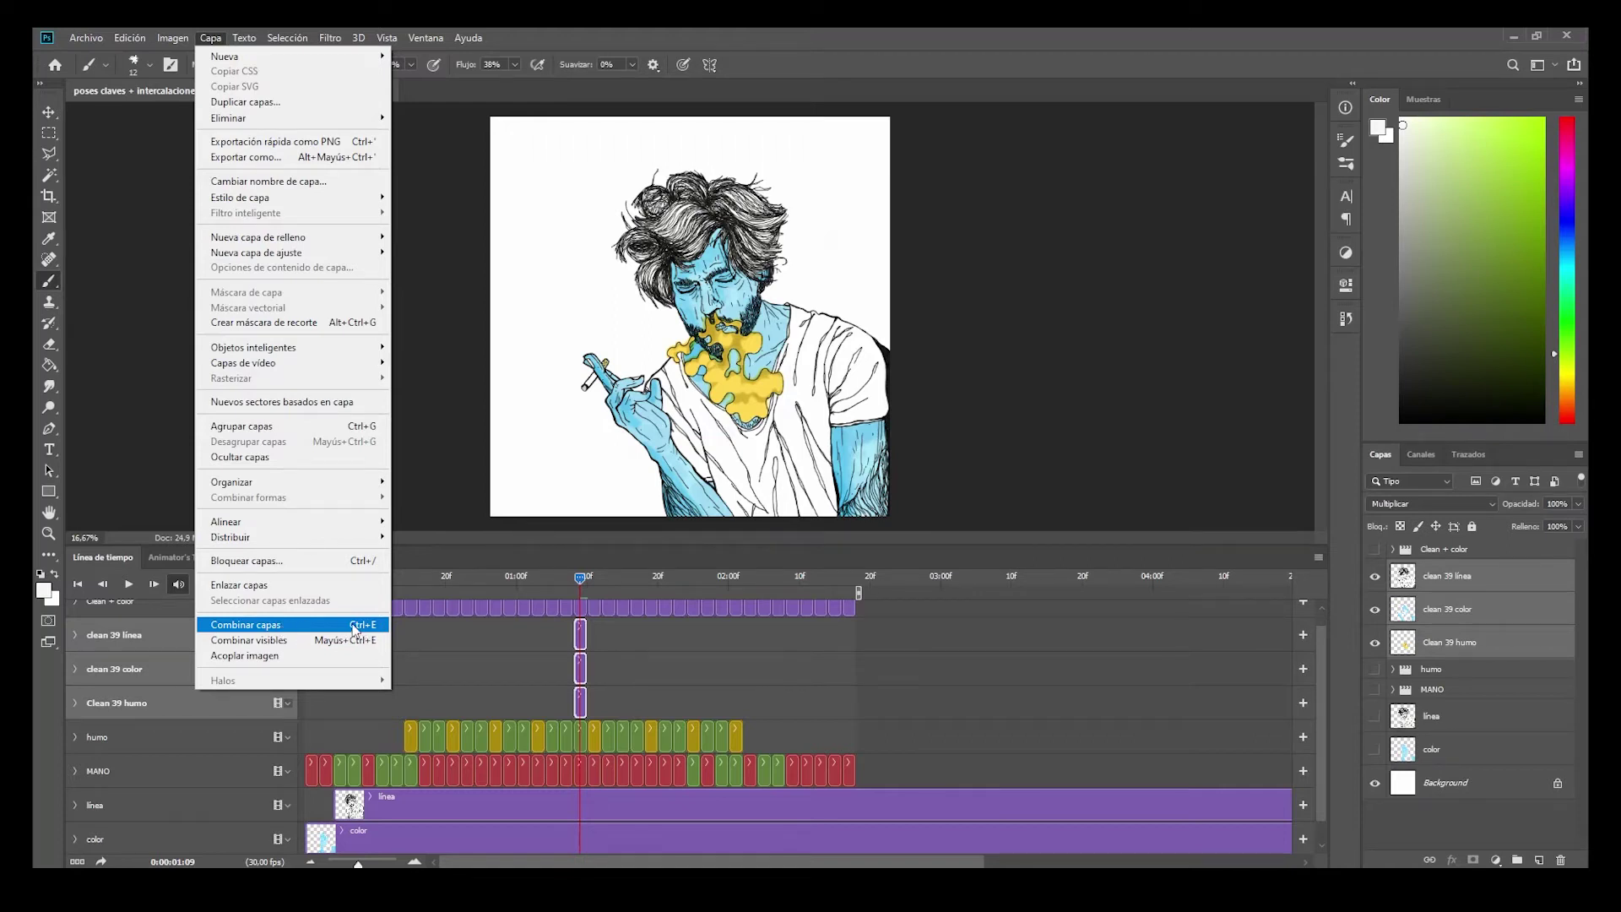
{"action": "left_click", "coordinate": [253, 630]}
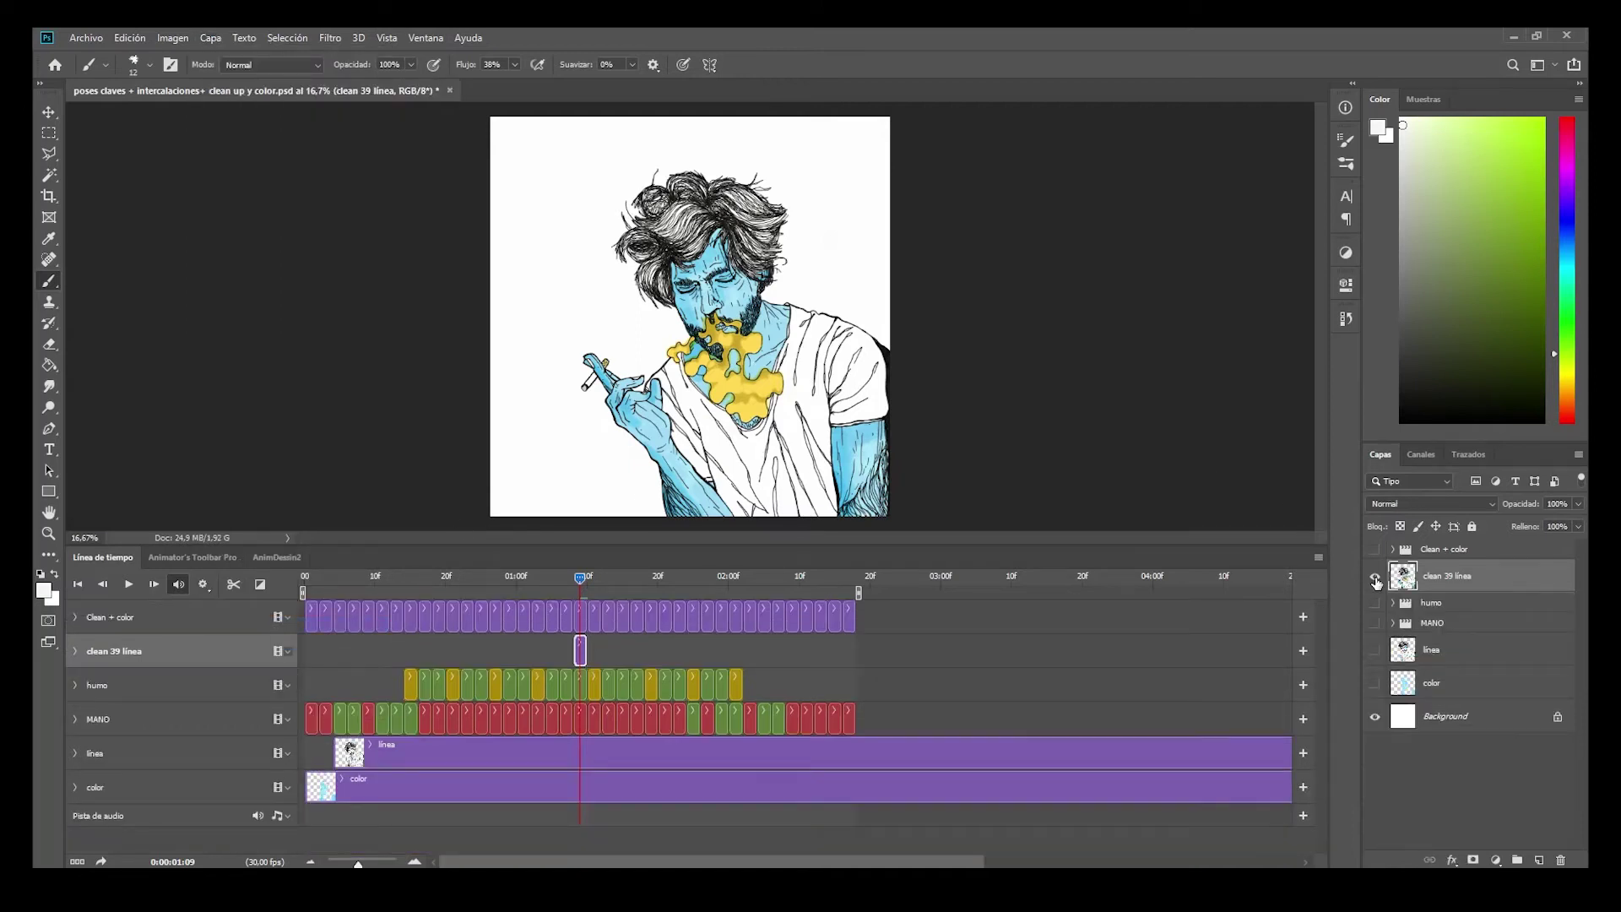
{"action": "left_click", "coordinate": [1376, 580]}
{"action": "left_click", "coordinate": [1375, 580]}
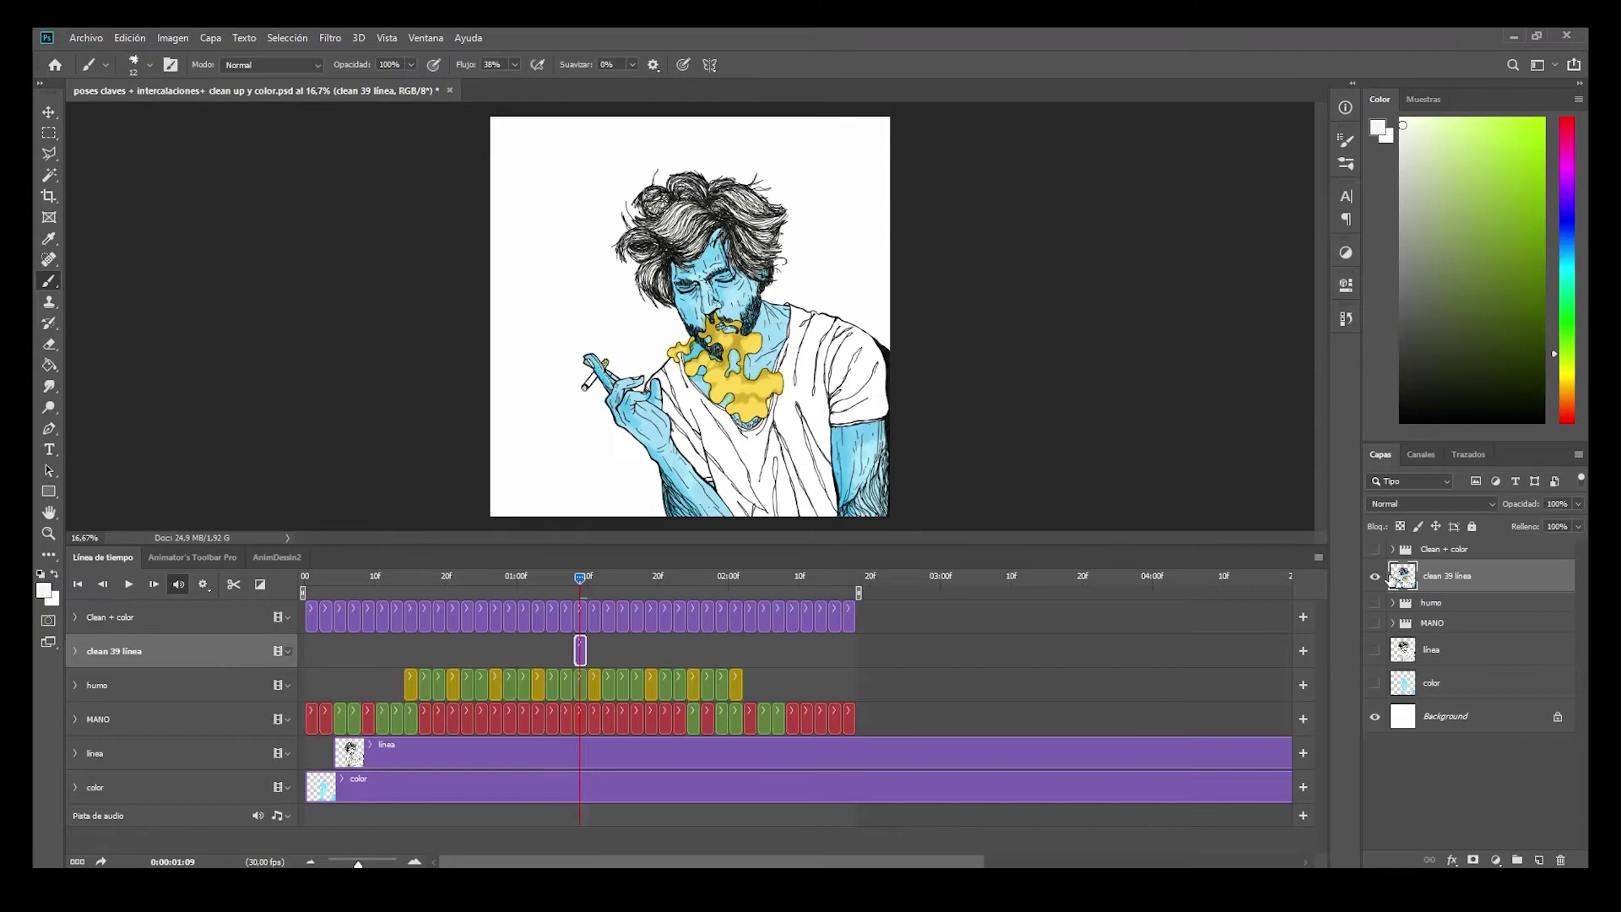
Rename the merged layer as clean 39 and toggle its visibility off and on to check it
{"action": "double_click", "coordinate": [1465, 582]}
{"action": "key", "text": "BackSpace"}
{"action": "key", "text": "Return"}
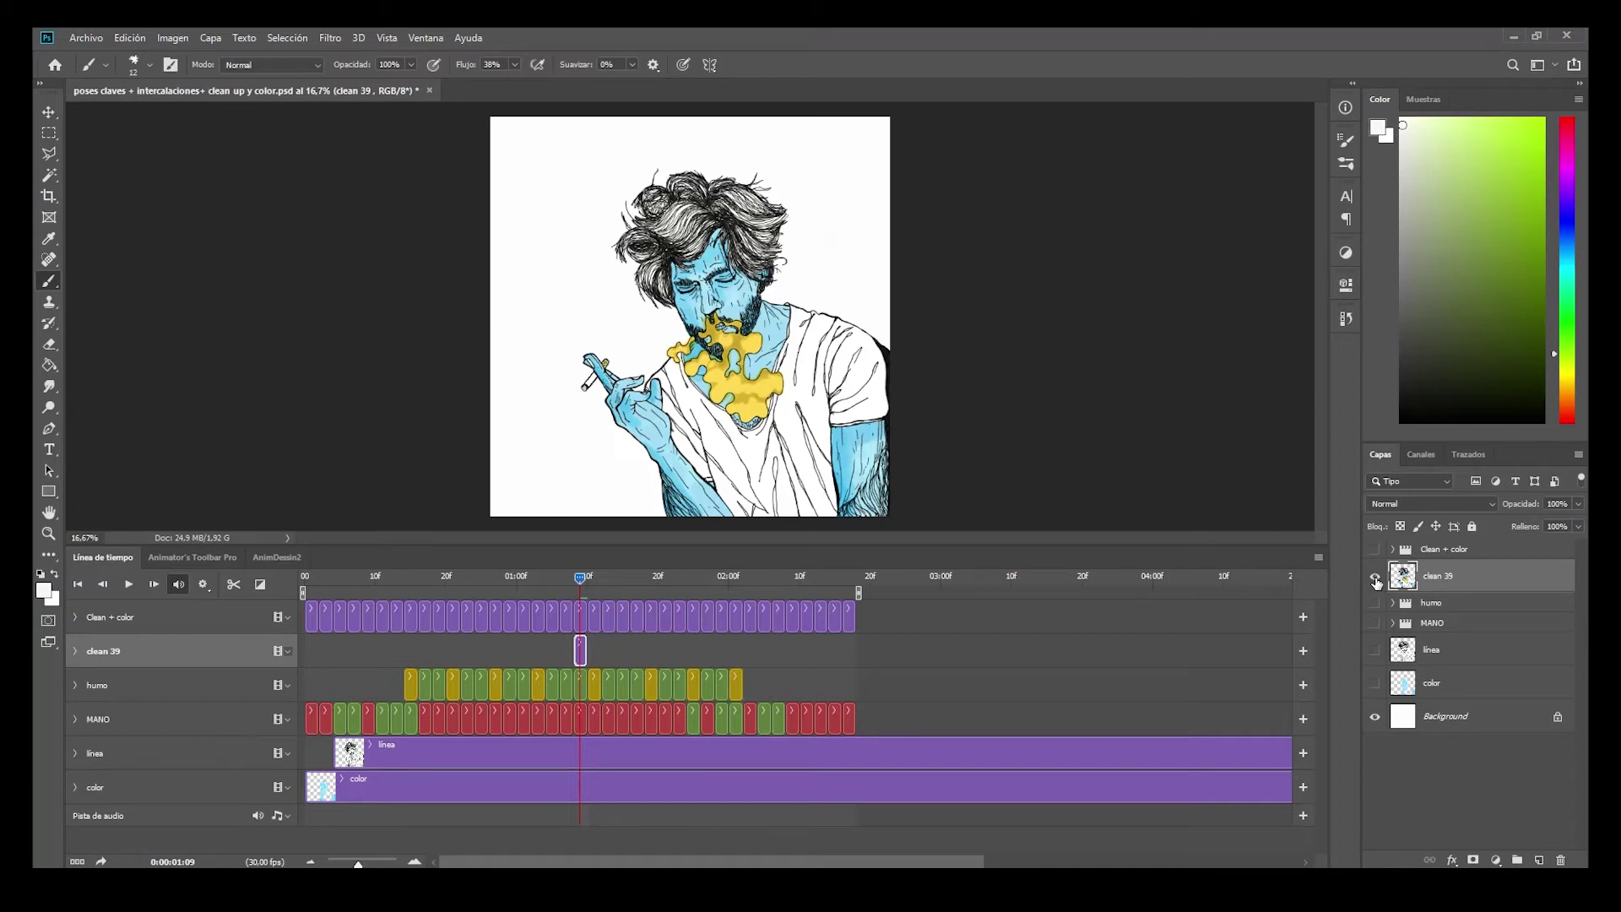
{"action": "left_click", "coordinate": [1375, 578]}
{"action": "left_click", "coordinate": [1375, 578]}
{"action": "left_click", "coordinate": [1375, 578]}
{"action": "left_click", "coordinate": [1375, 578]}
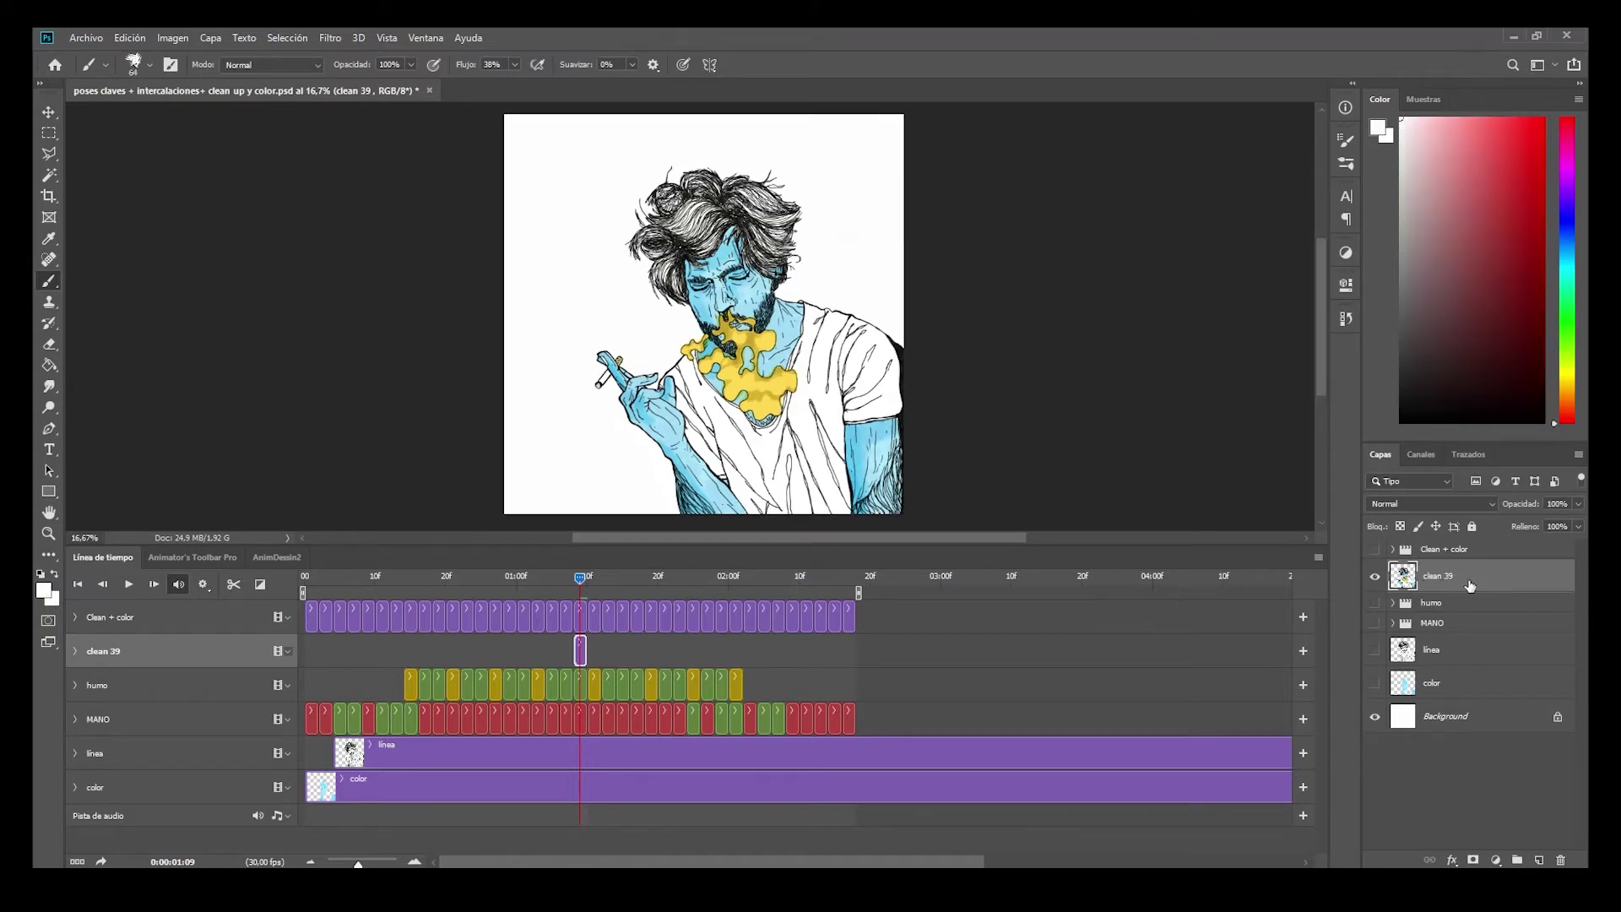
Show only the Clean + color group, hiding Background and clean 39, and play the animation from the first frame
{"action": "left_click", "coordinate": [1374, 717]}
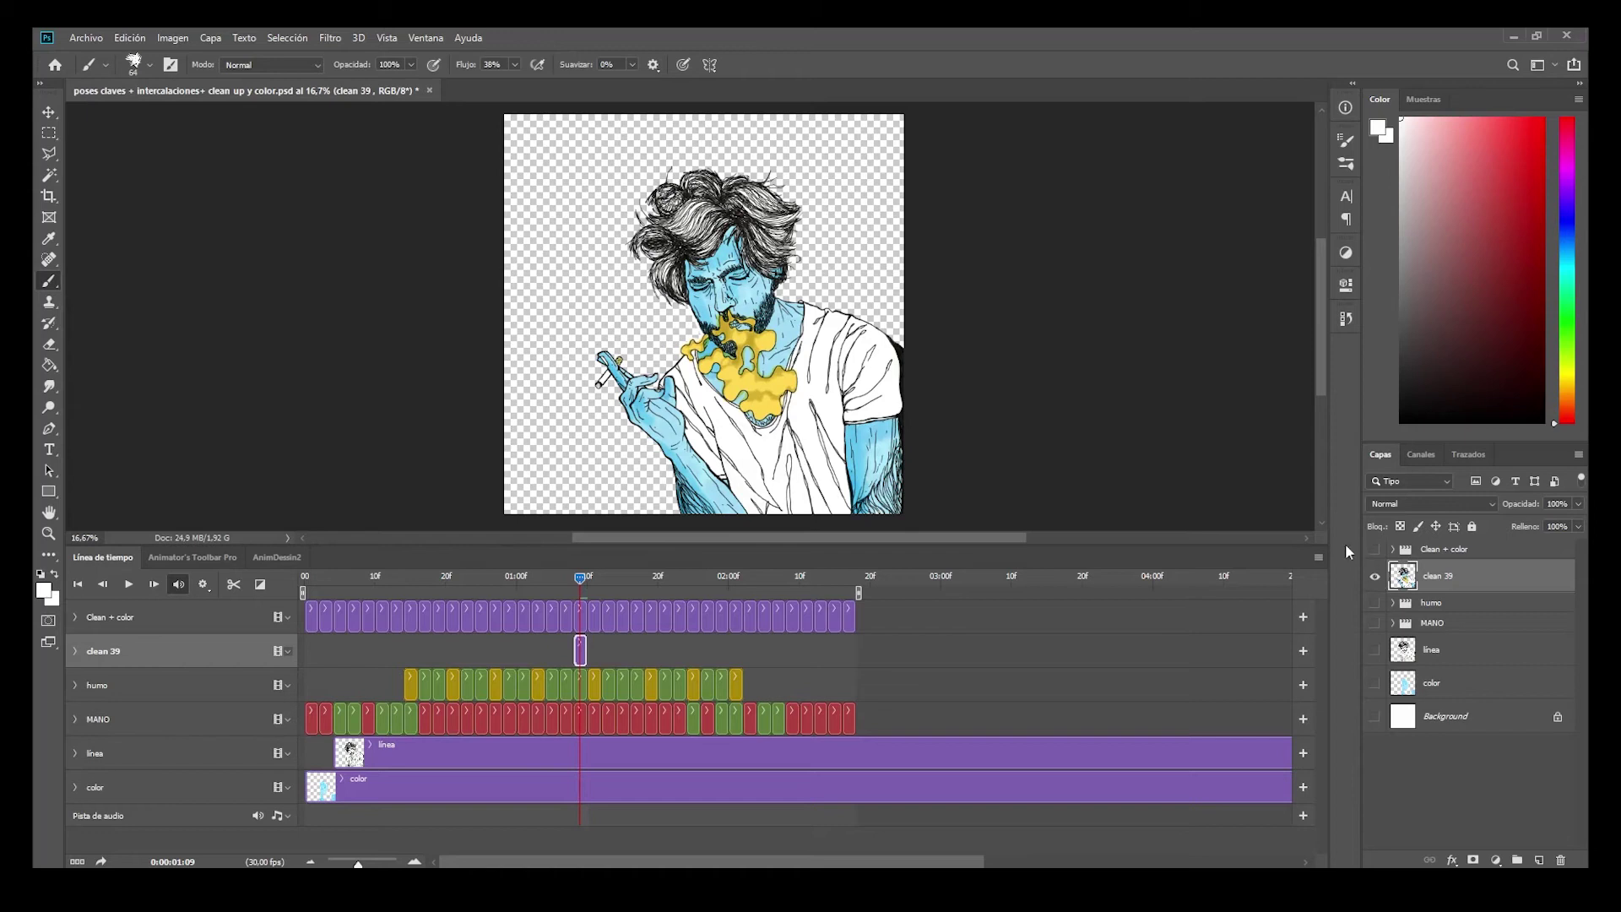
{"action": "left_click", "coordinate": [1374, 577]}
{"action": "left_click", "coordinate": [1375, 550]}
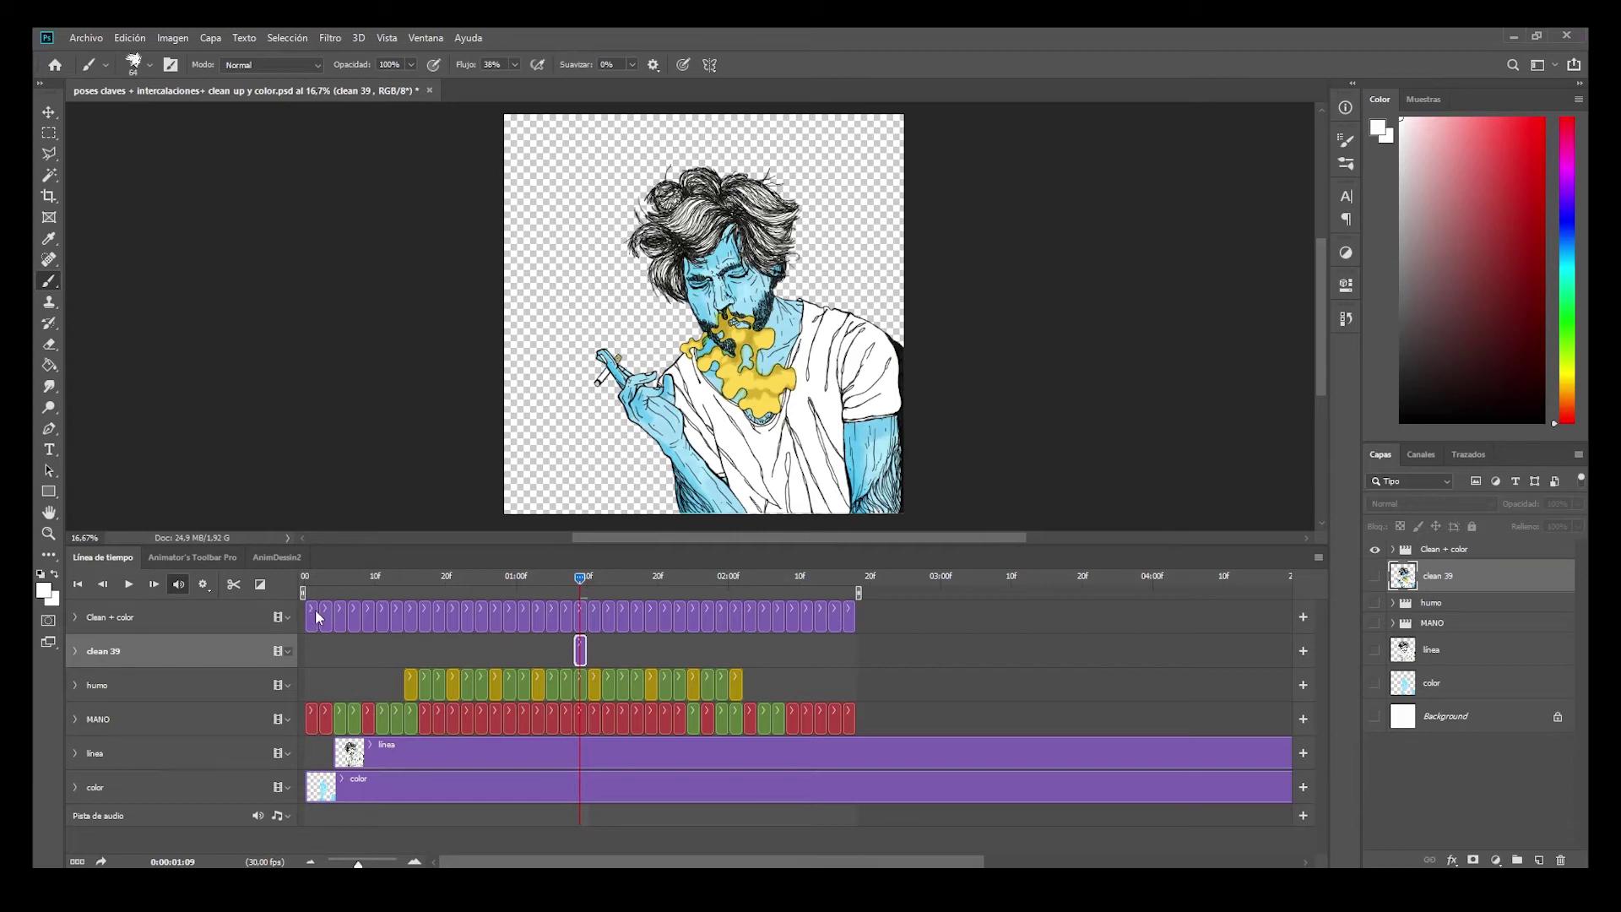
{"action": "left_click_drag", "start_coordinate": [579, 576], "coordinate": [305, 590]}
{"action": "key", "text": "space"}
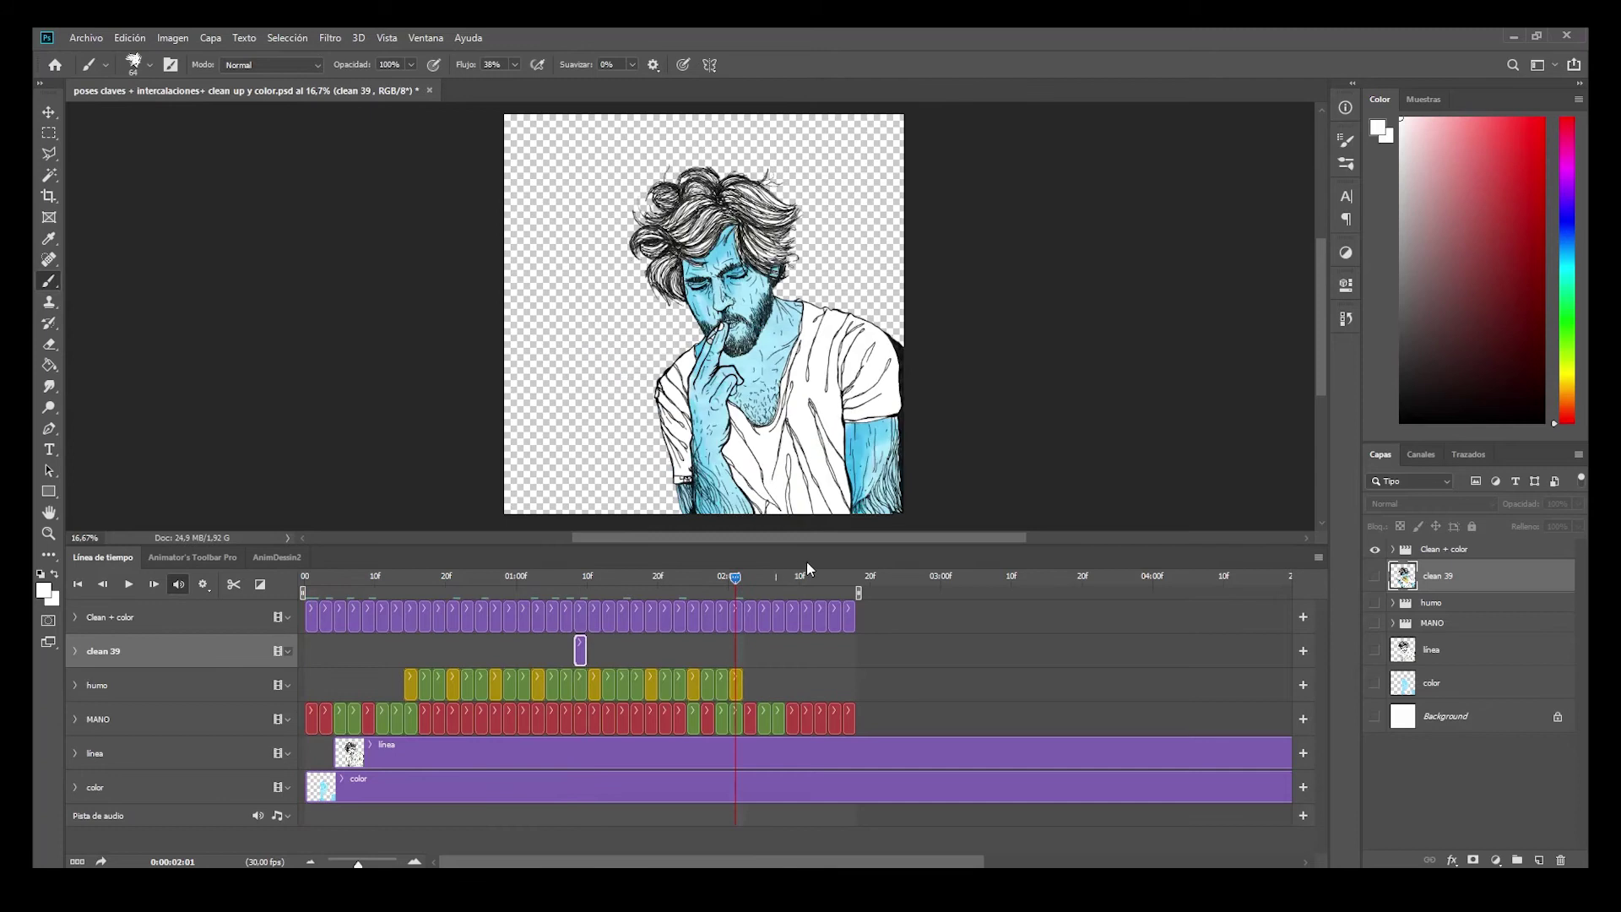